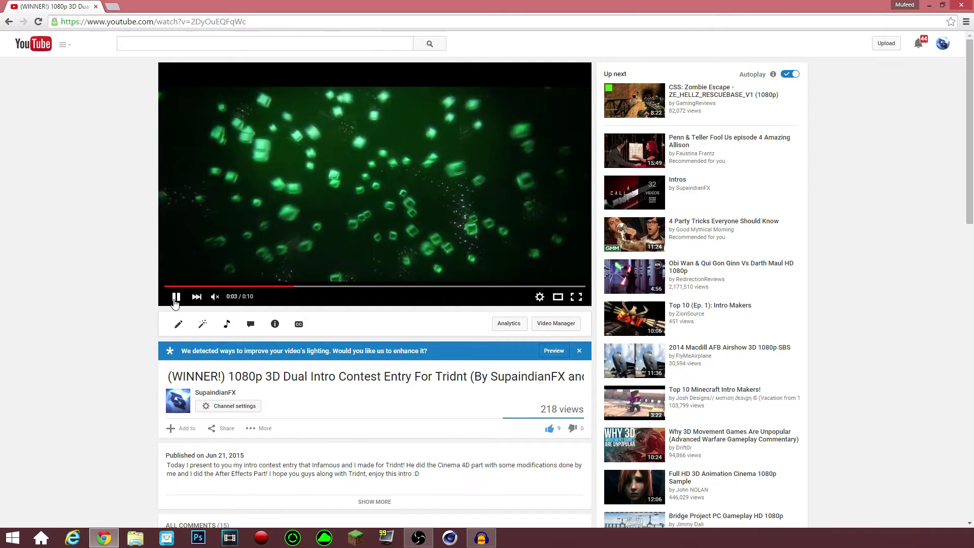
Play the example intro video to the title reveal, pause it and close the browser
click(176, 299)
click(176, 297)
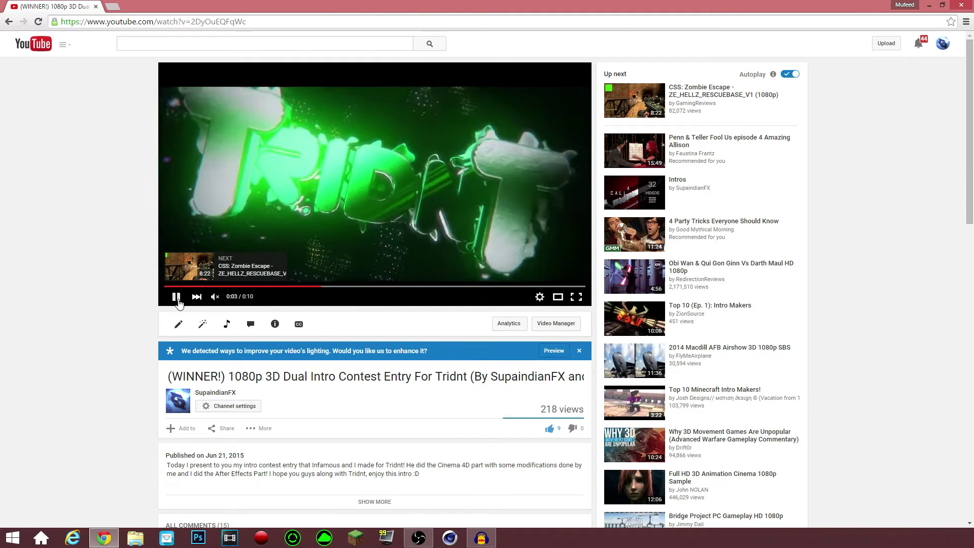
click(176, 297)
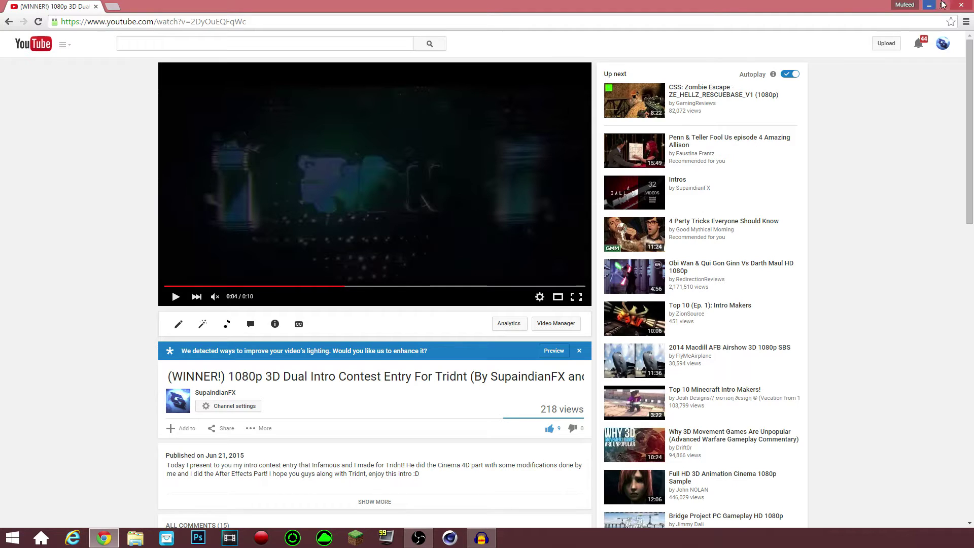
click(961, 5)
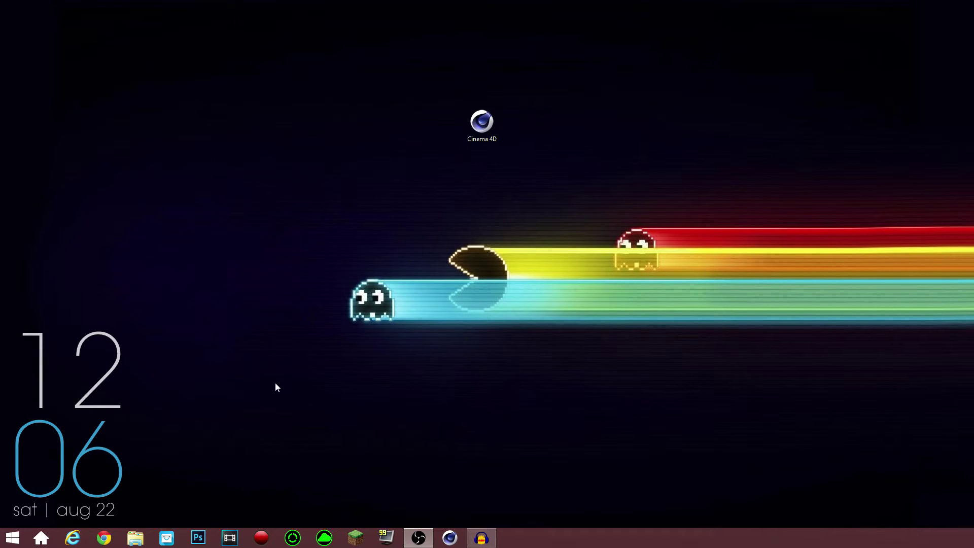
drag(401, 62, 740, 222)
drag(382, 107, 486, 155)
drag(379, 99, 648, 199)
drag(337, 71, 623, 201)
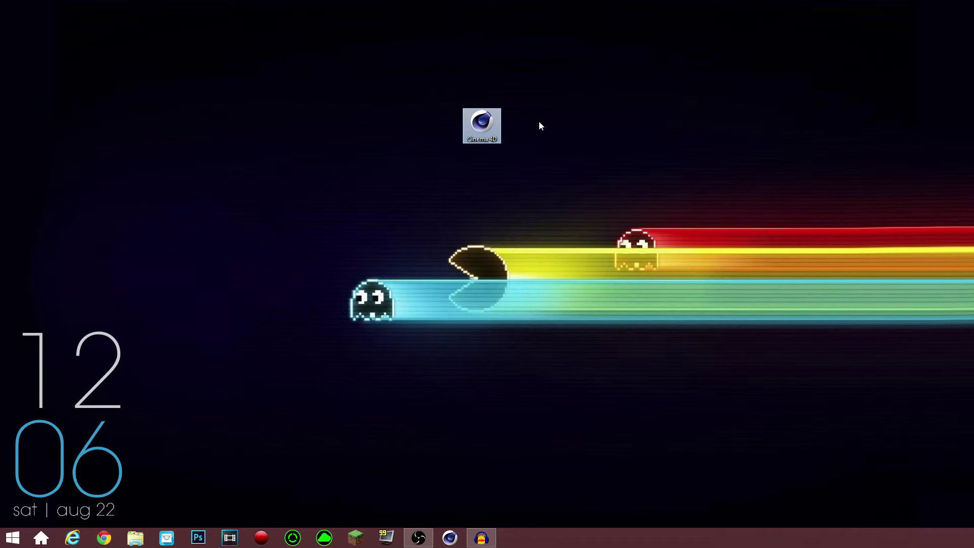
Launch Cinema 4D and add a MoText object to the empty scene
double_click(480, 126)
click(512, 164)
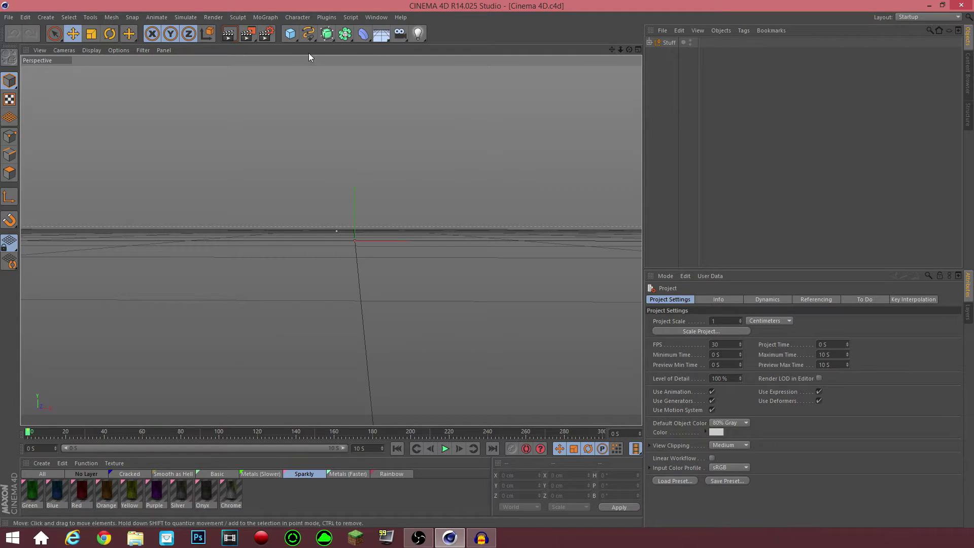
click(266, 17)
click(283, 134)
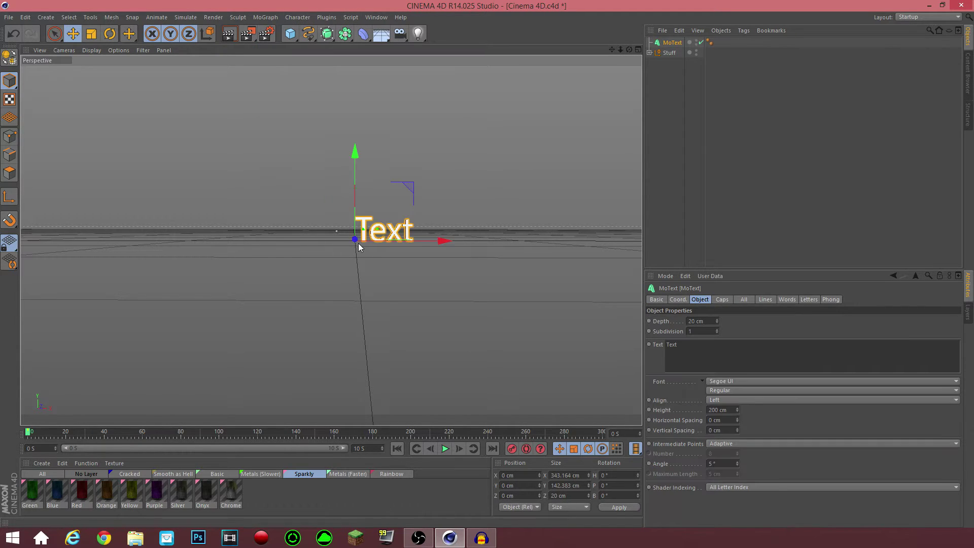
drag(440, 241, 386, 241)
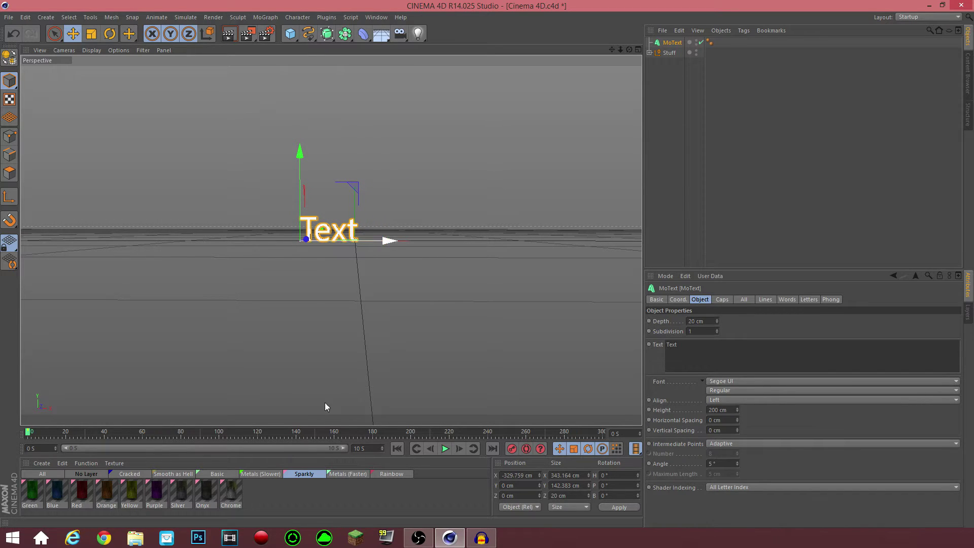
click(127, 479)
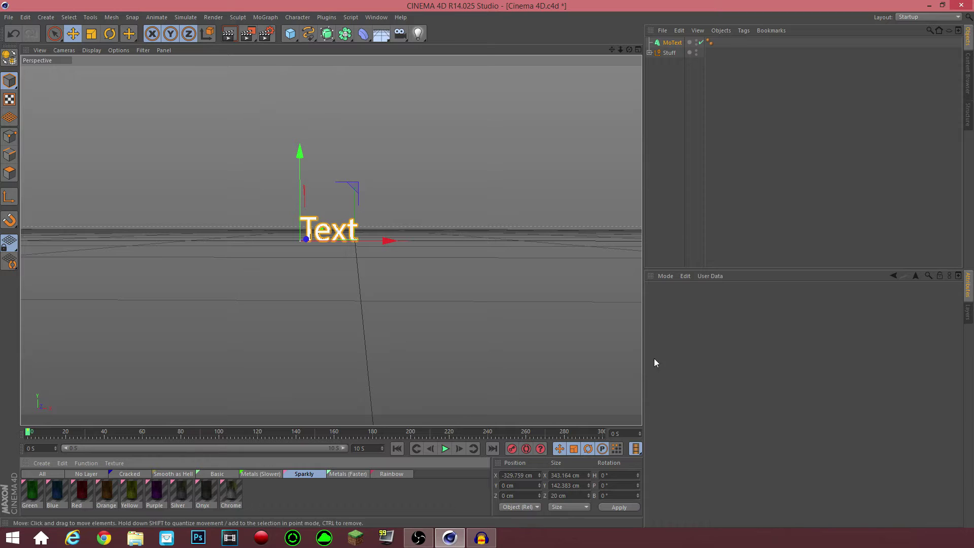
drag(307, 239, 199, 389)
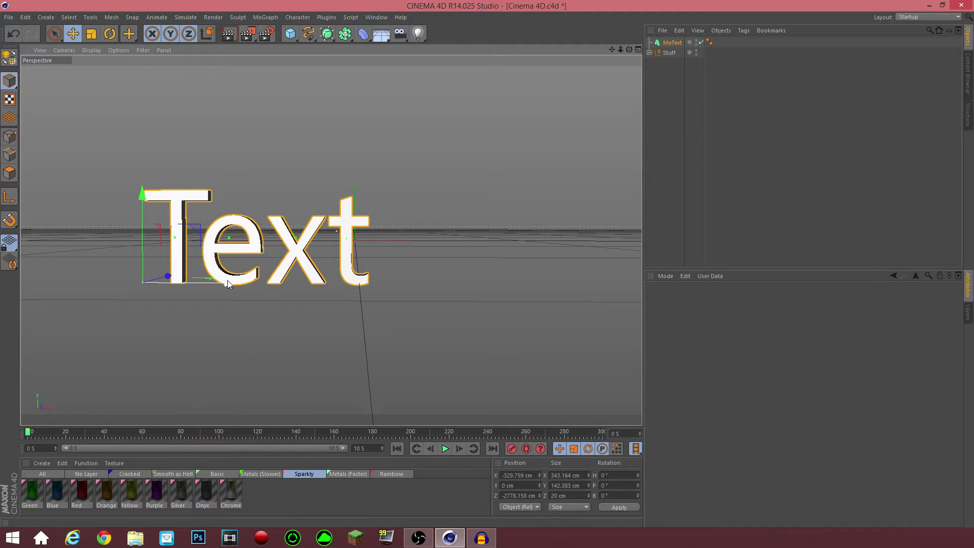
drag(228, 284, 290, 286)
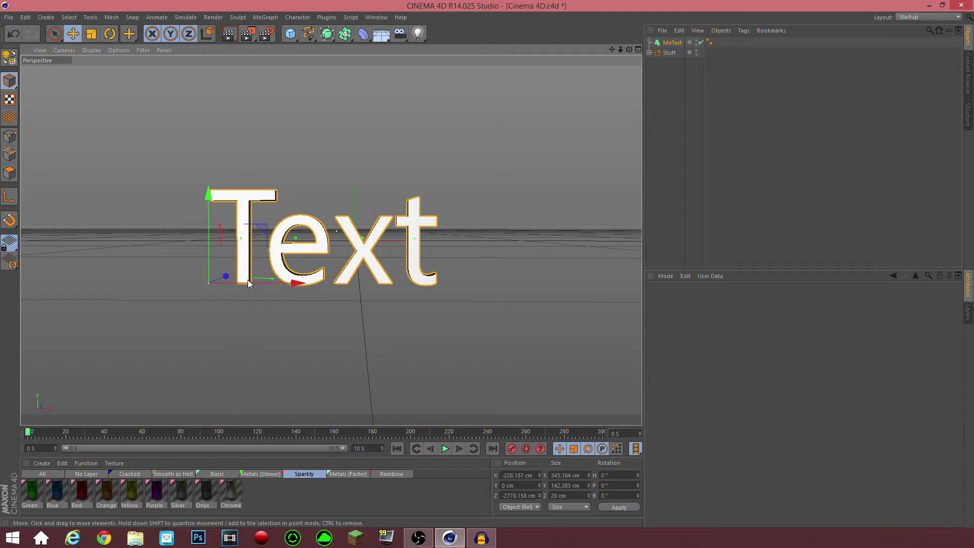
key(ctrl+z)
key(ctrl+z)
key(ctrl+z)
key(ctrl+z)
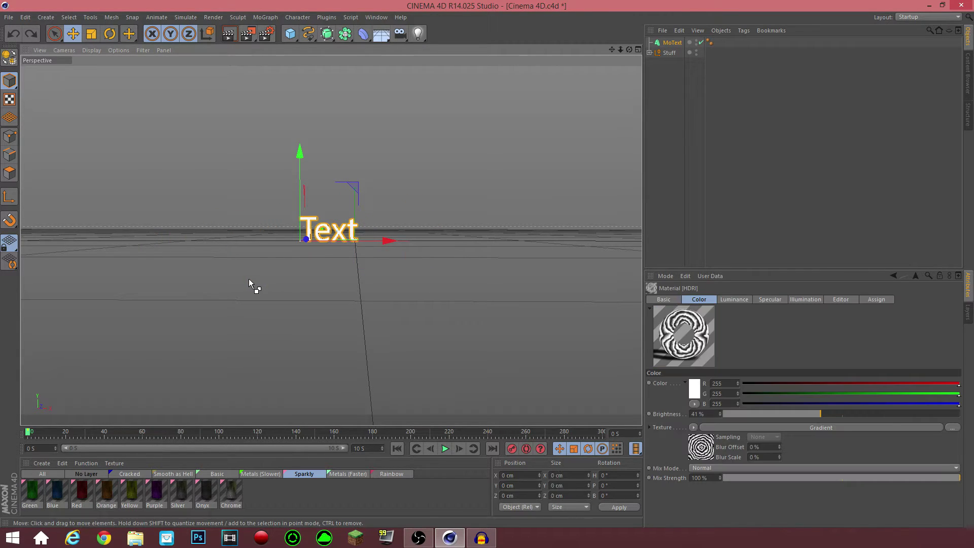
key(ctrl+z)
Add a Text spline object to the scene alongside the MoText
click(451, 234)
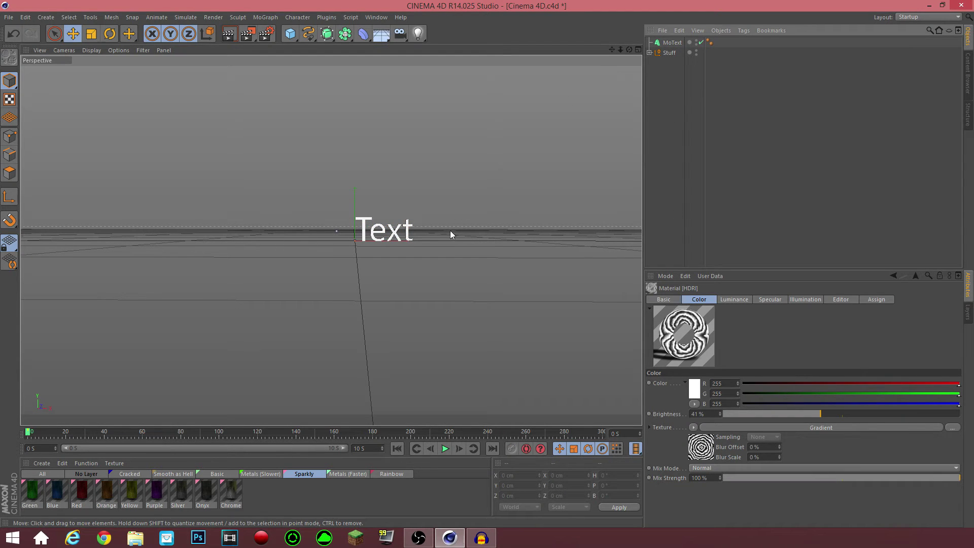
click(386, 233)
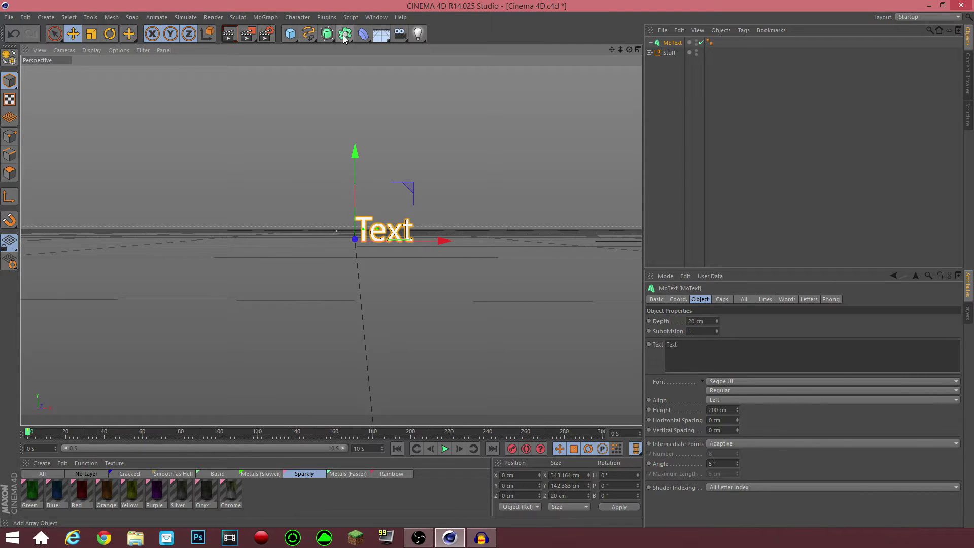
click(363, 33)
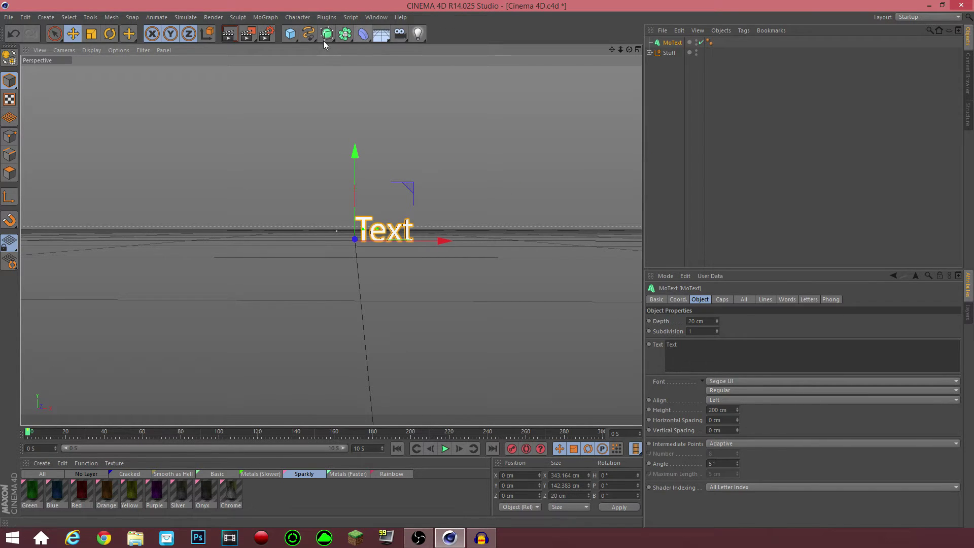
click(308, 33)
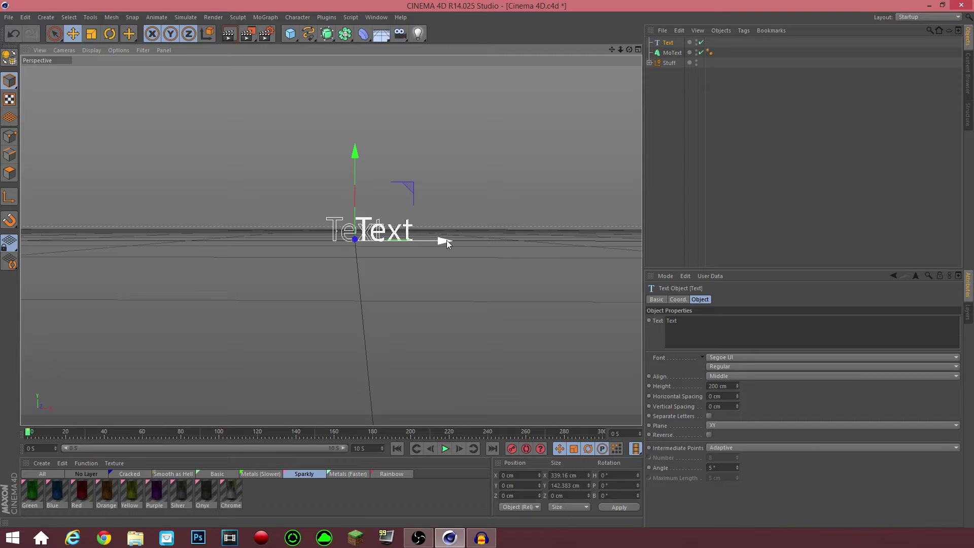
Set the height of both the Text spline and MoText to 992 cm and move both to about X -530 cm, Y -363 cm
click(668, 42)
ctrl+click(672, 52)
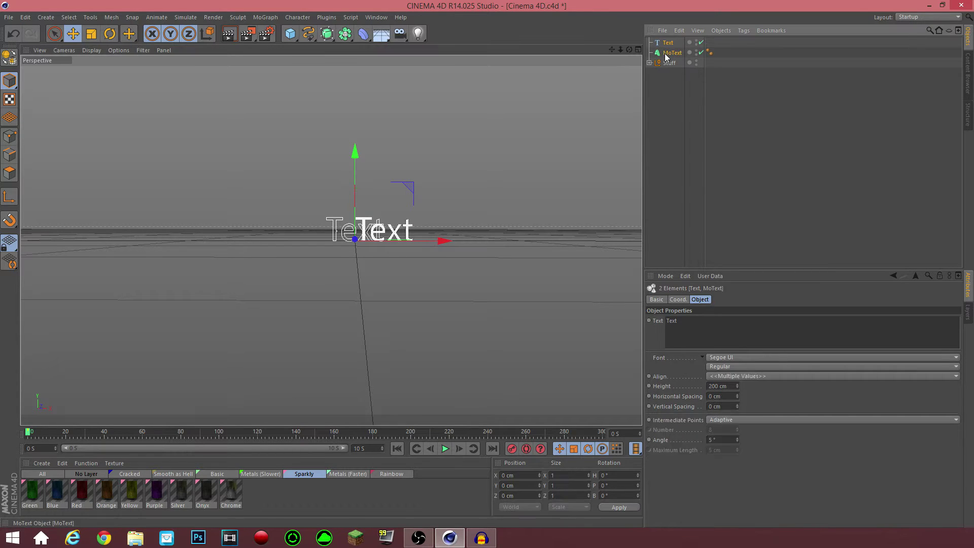
click(676, 301)
click(697, 299)
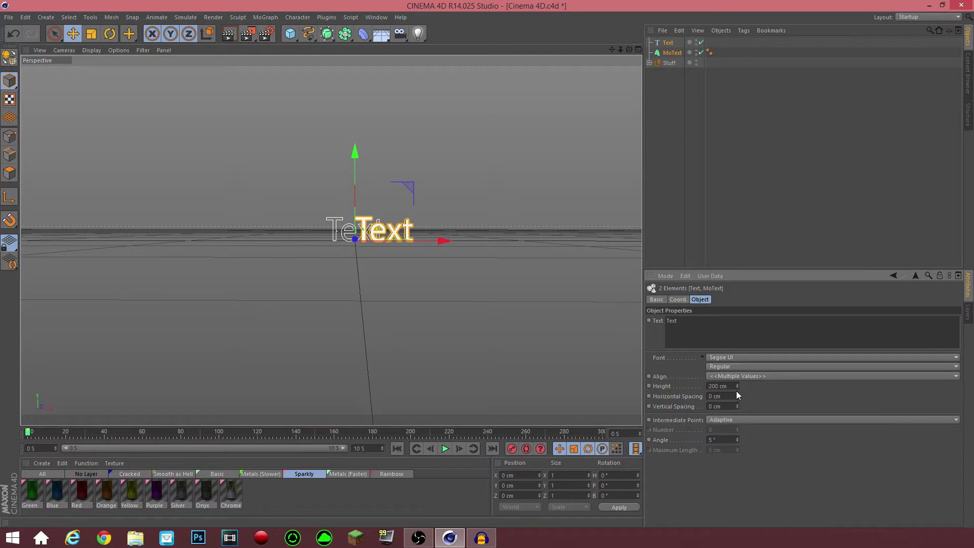
drag(738, 389, 737, 297)
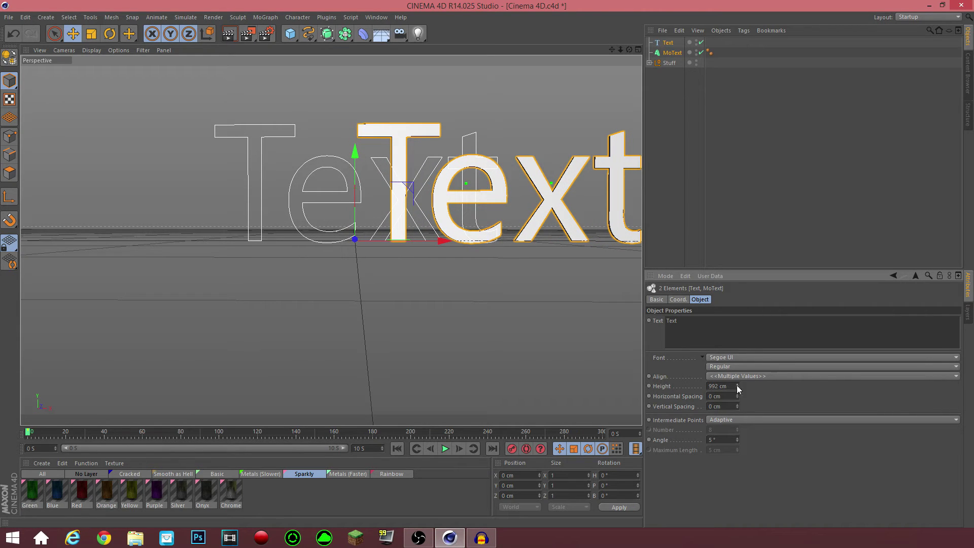
drag(445, 241, 355, 248)
drag(267, 153, 267, 212)
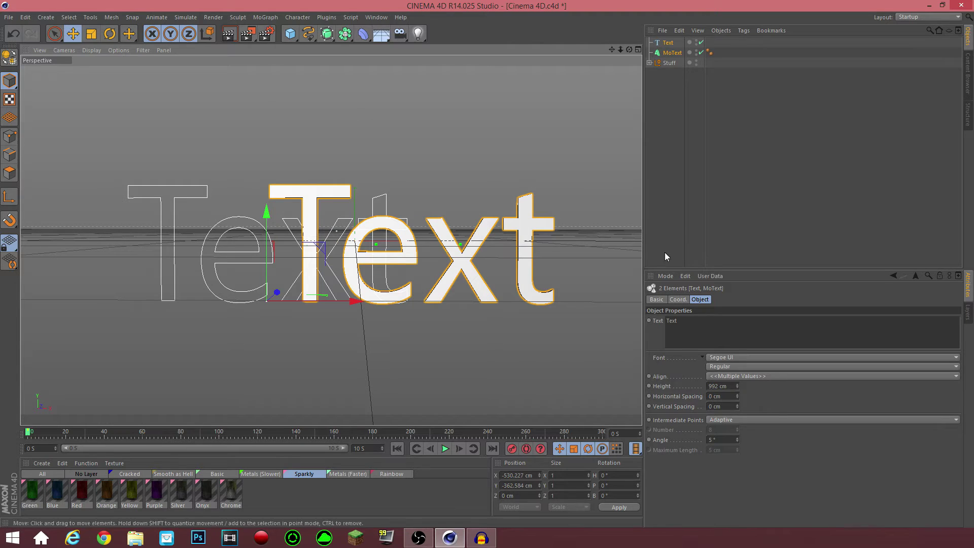
Change the font of both the Text spline and MoText to Youre Gone
click(759, 358)
scroll(756, 416, down, 10)
scroll(756, 436, down, 1)
click(737, 455)
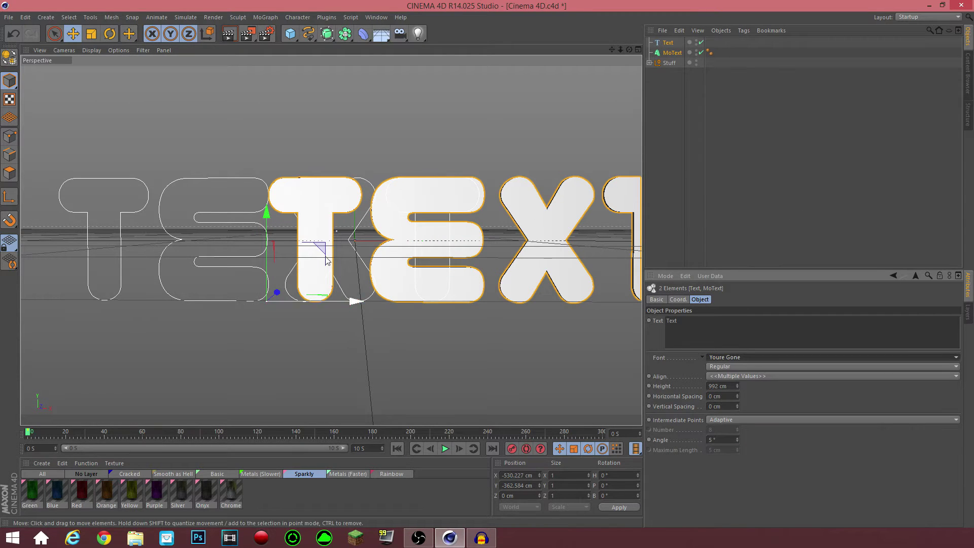
Move the Text spline along X onto the MoText letters, and shift both together until MoText sits at about X -1342 cm
click(668, 43)
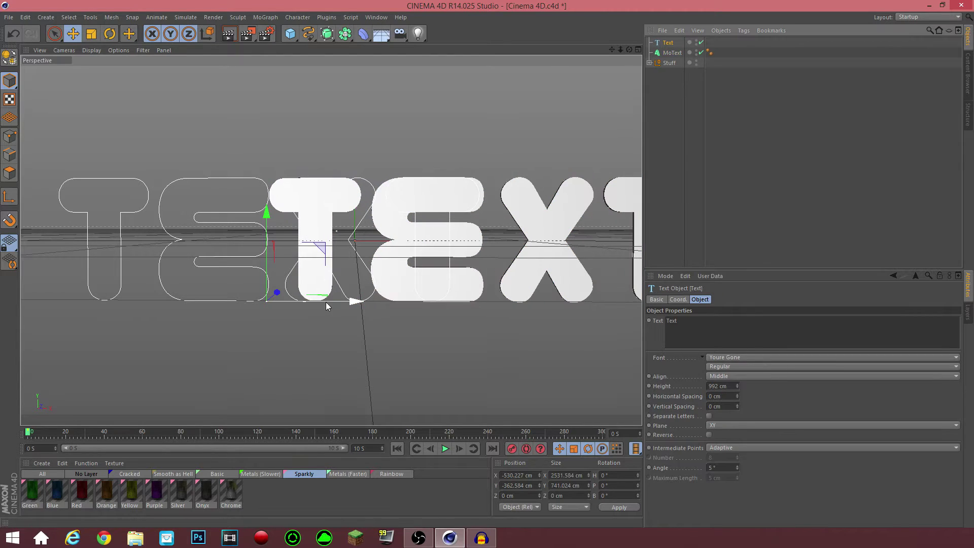
drag(345, 301, 569, 279)
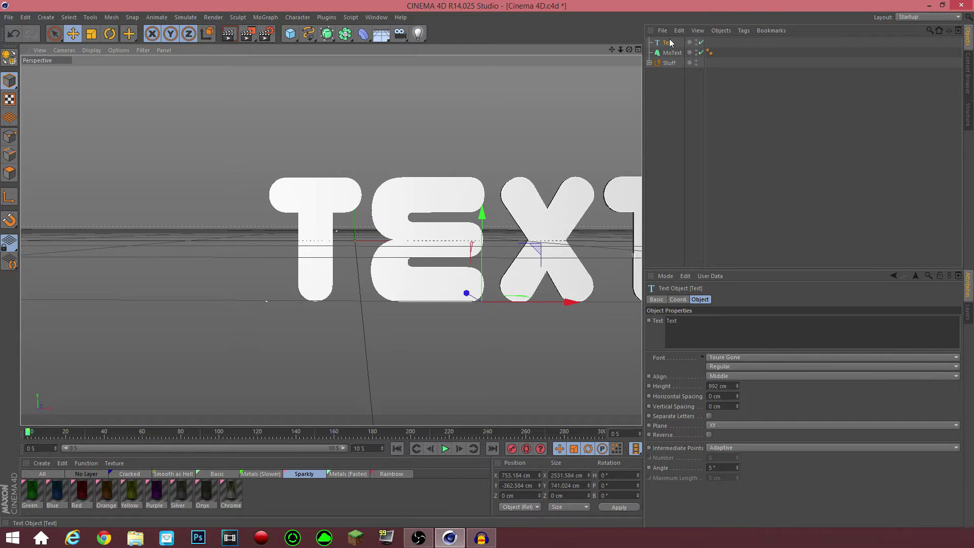
ctrl+click(672, 53)
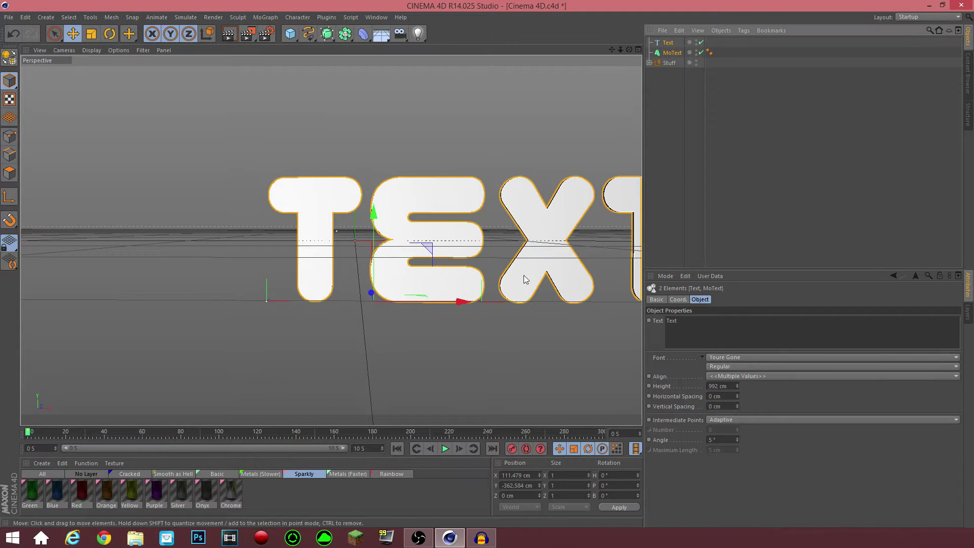
drag(457, 303, 322, 293)
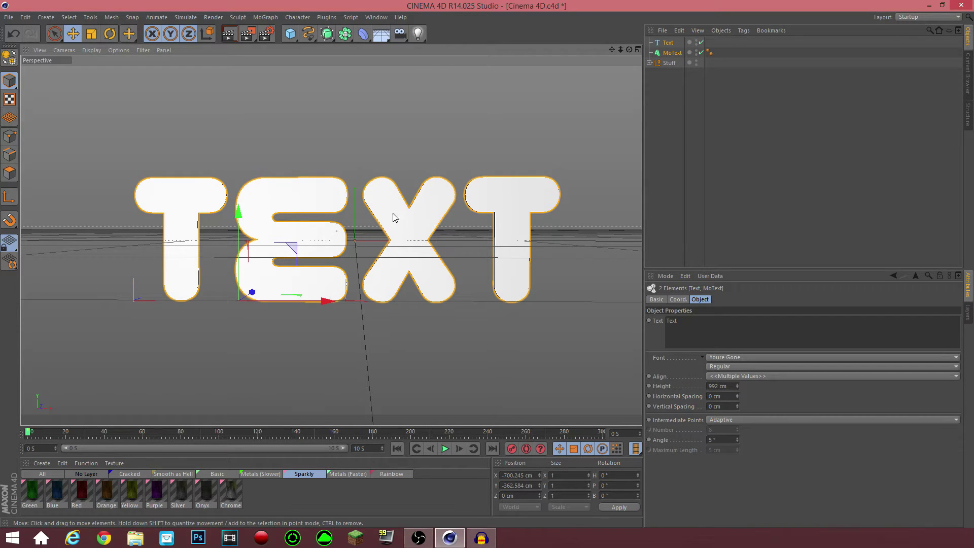
click(676, 124)
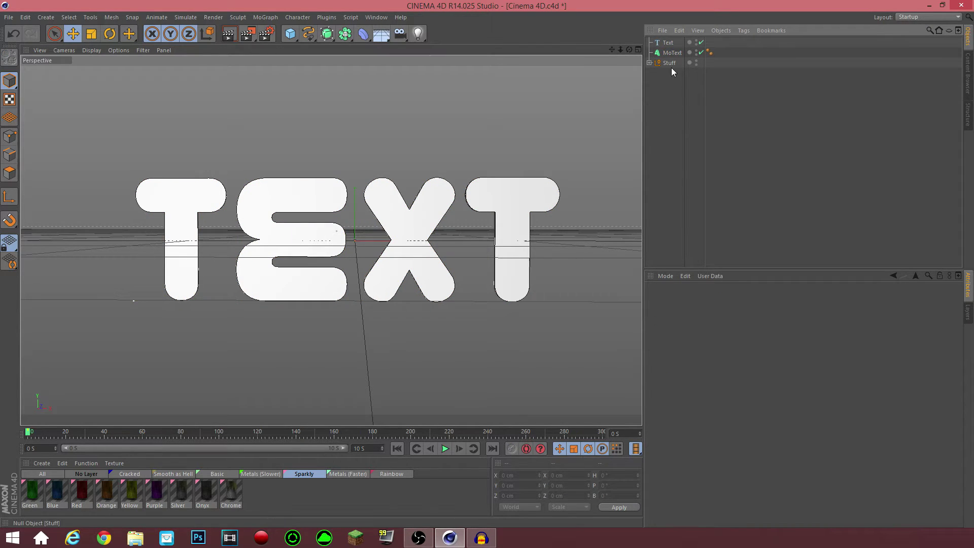
Add a Cube and a MoGraph Cloner, and make the Cube a child of the Cloner
click(290, 33)
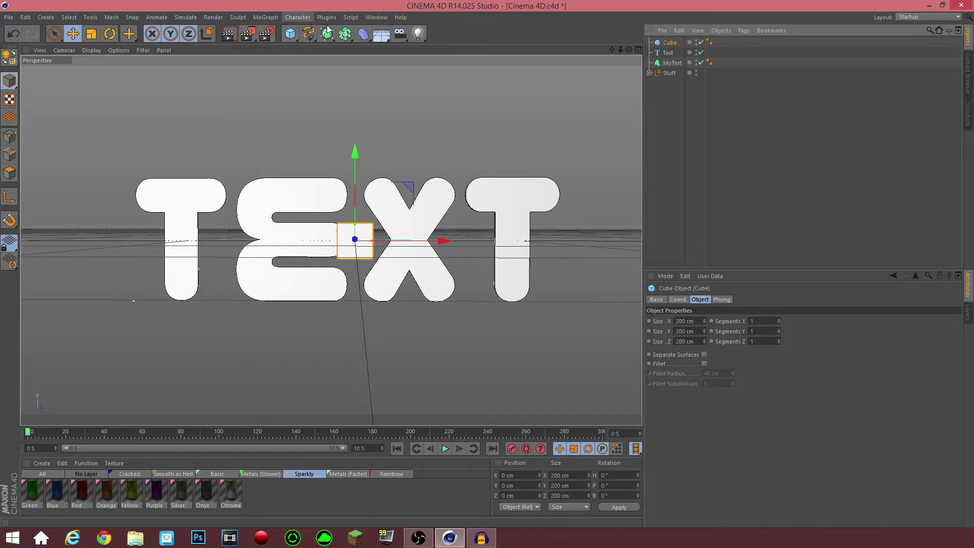
click(290, 33)
click(265, 17)
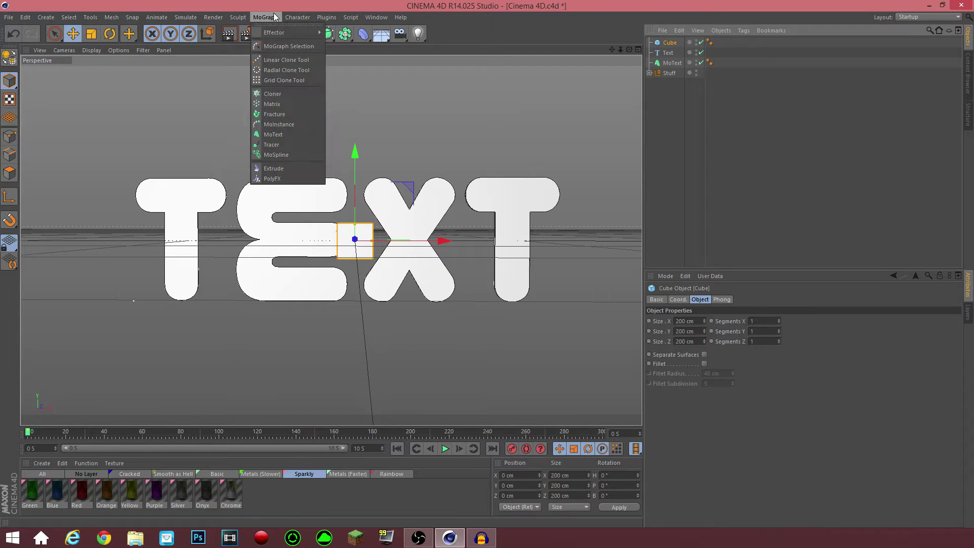
click(279, 92)
mouse_move(671, 52)
mouse_down()
mouse_move(691, 48)
mouse_move(679, 46)
mouse_up()
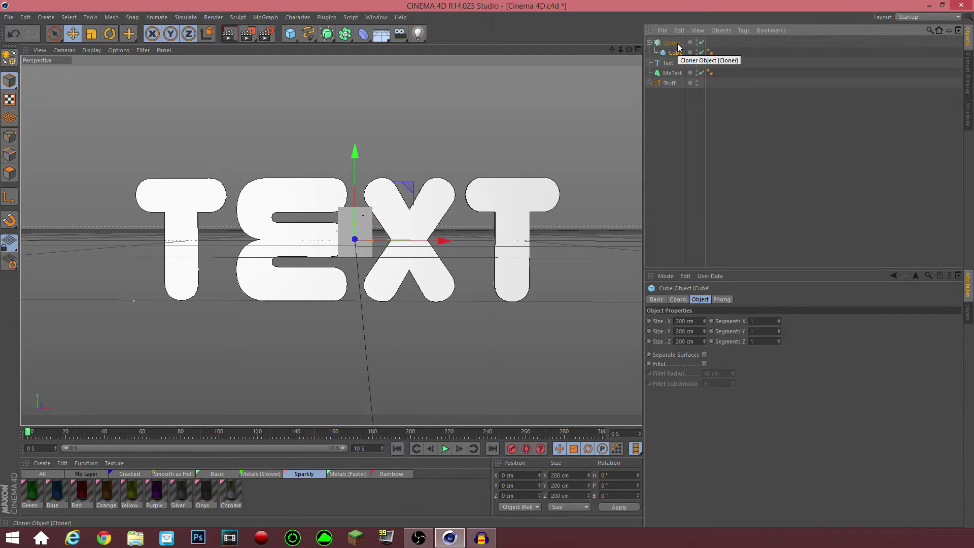
Set the Cloner's count to 5 and move it along X to about 1424 cm, beside the last letter
click(677, 43)
mouse_move(766, 364)
mouse_down()
mouse_move(746, 368)
mouse_move(890, 356)
mouse_move(723, 351)
mouse_up()
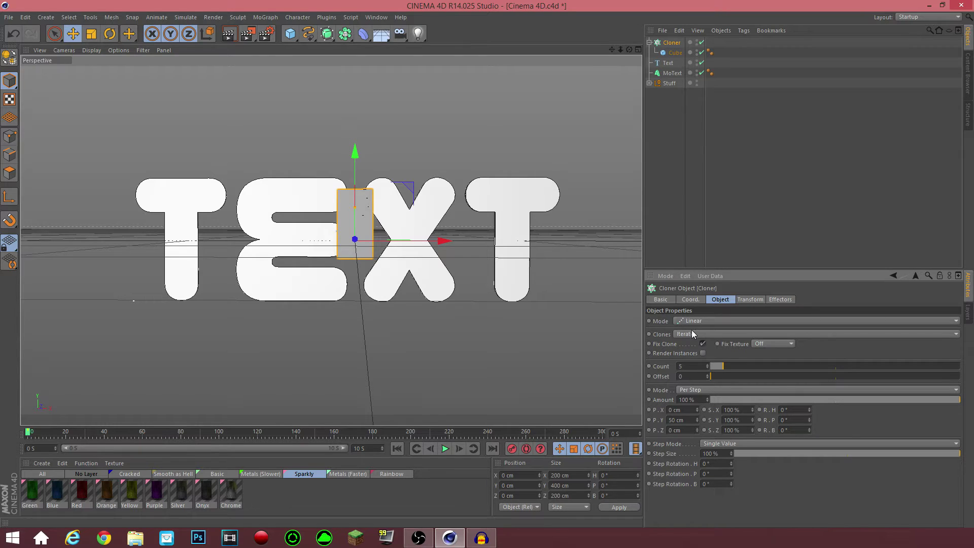
drag(445, 241, 630, 239)
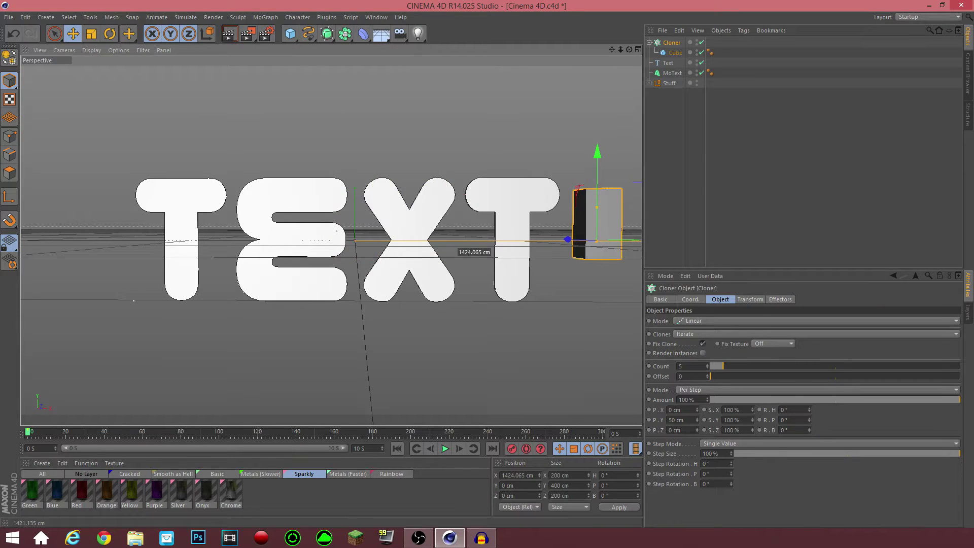
click(670, 135)
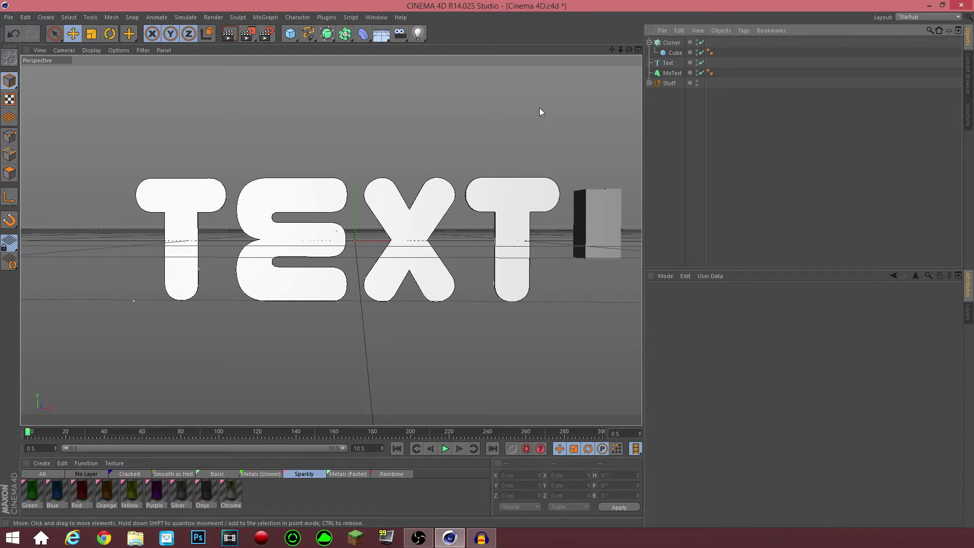
Set the MoText extrusion depth to 75 cm and deselect the object
click(662, 72)
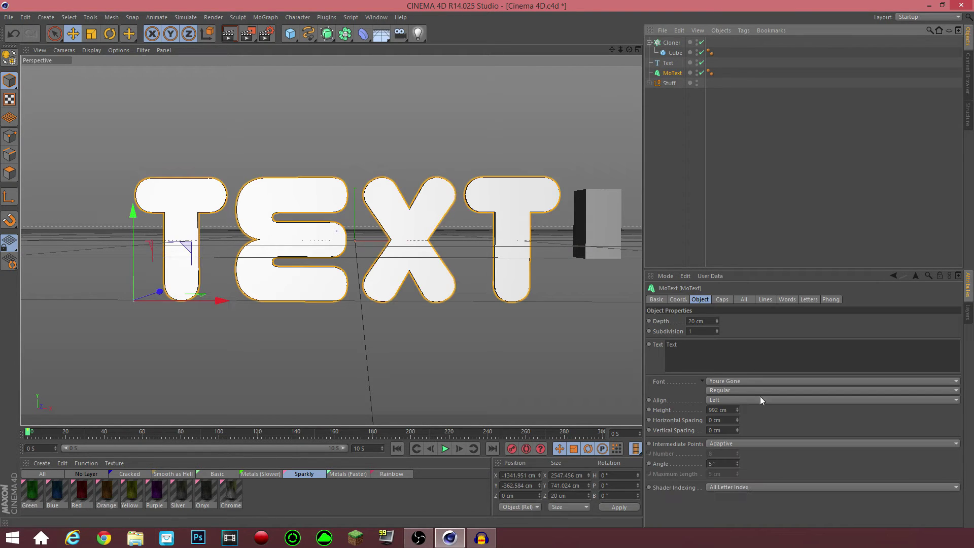
double_click(713, 322)
text(75)
key(Return)
click(672, 196)
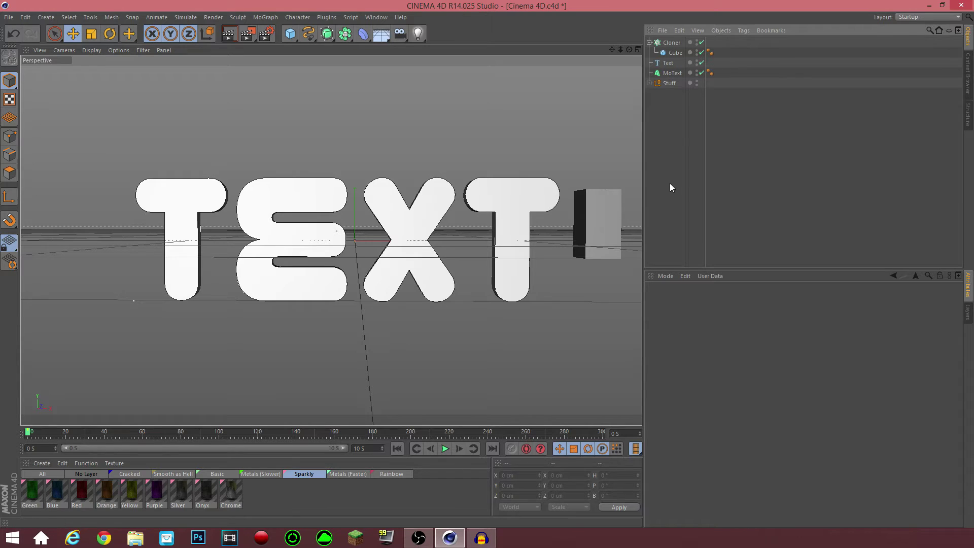
Add a MoGraph Random effector to the scene
click(264, 18)
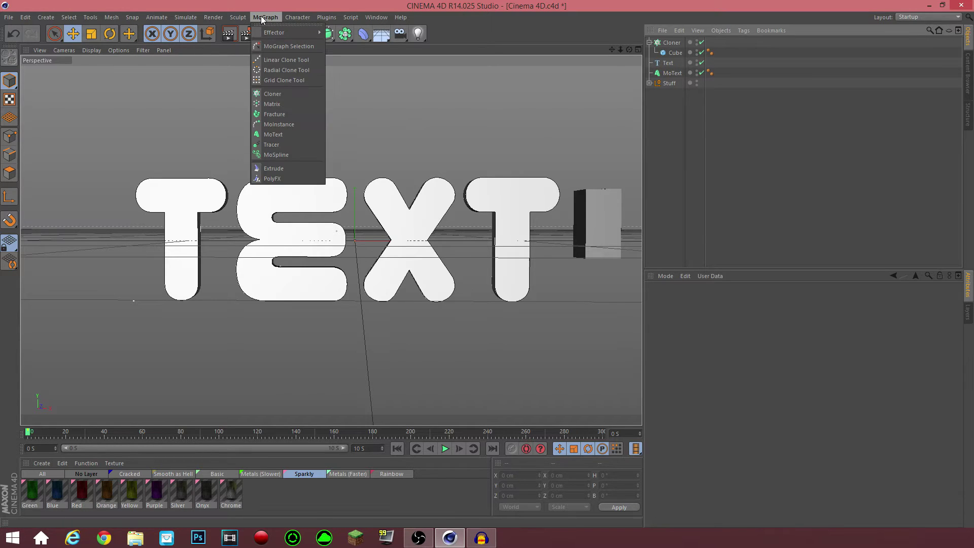
mouse_move(272, 31)
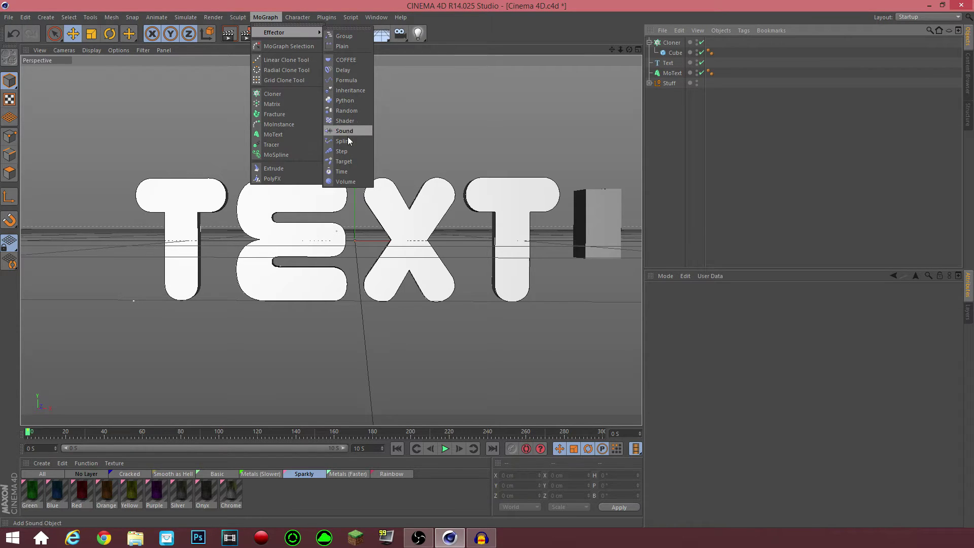
click(351, 111)
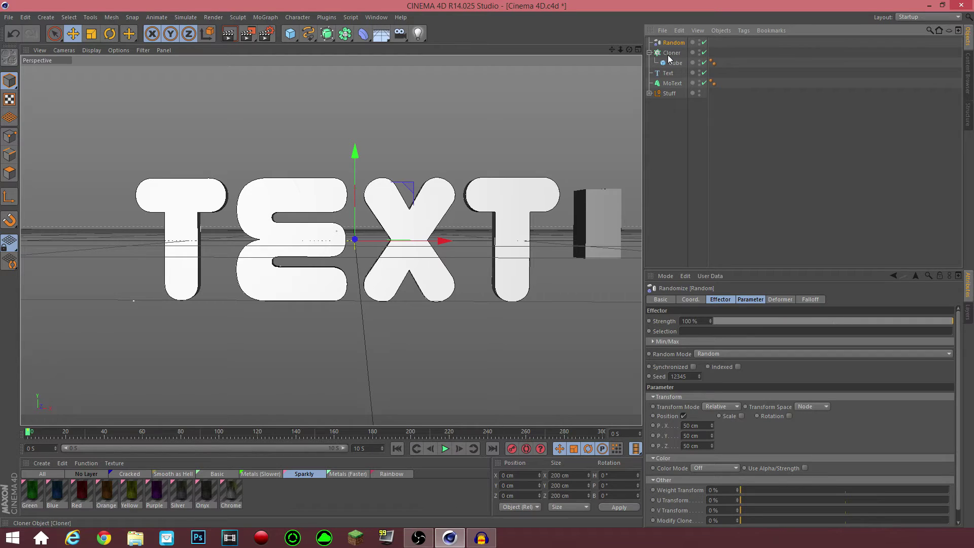
Group the Cloner, its Cube and the Text spline in a null, move it below Stuff and rename it "Random stuff"
click(669, 52)
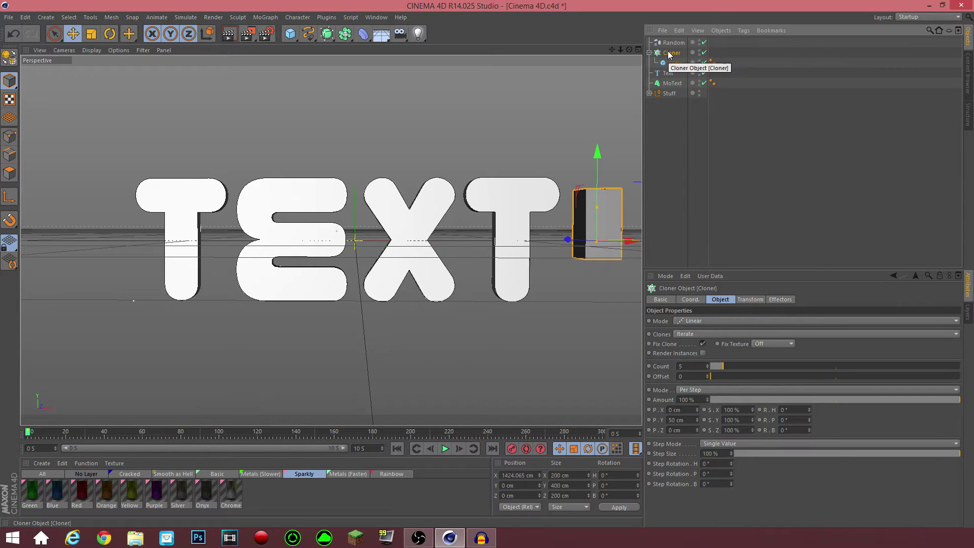
shift+click(668, 74)
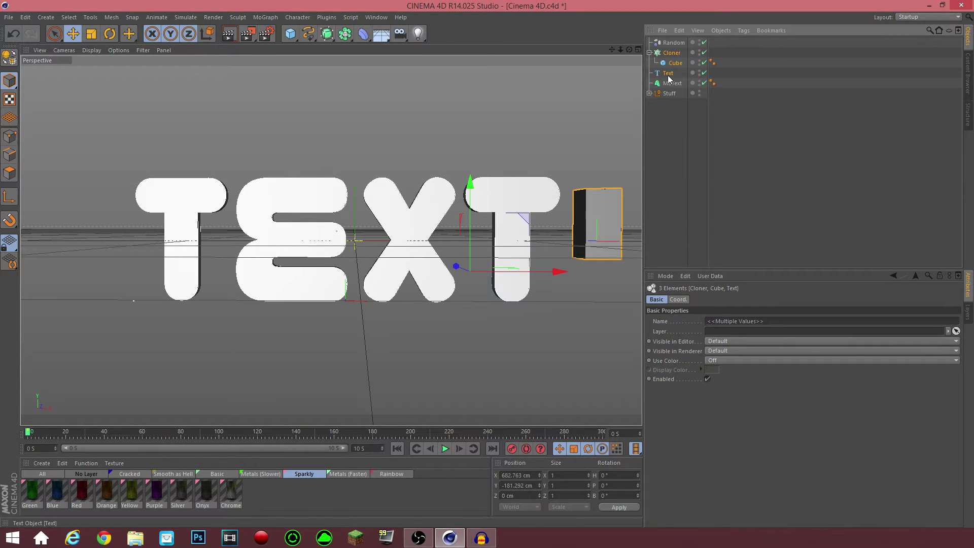
key(alt+g)
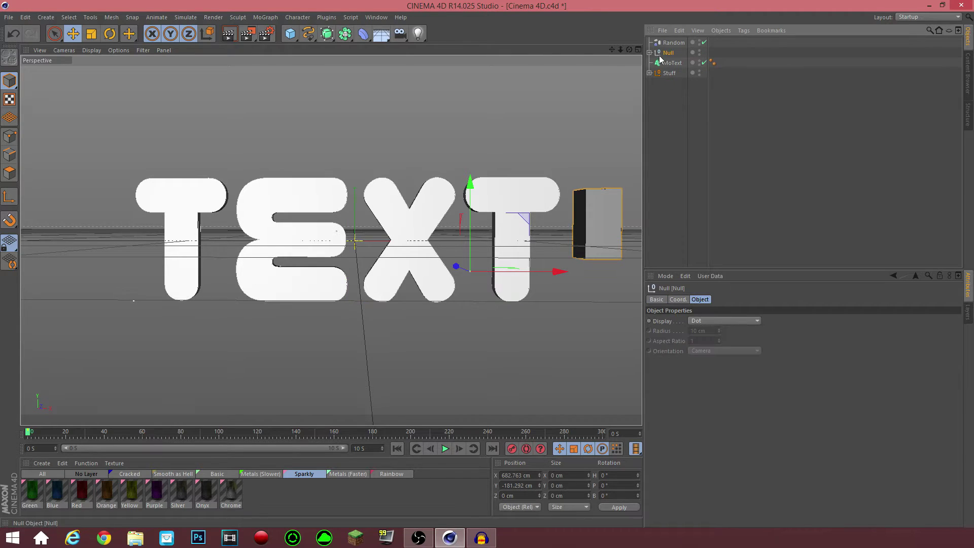
drag(653, 51, 668, 73)
double_click(669, 73)
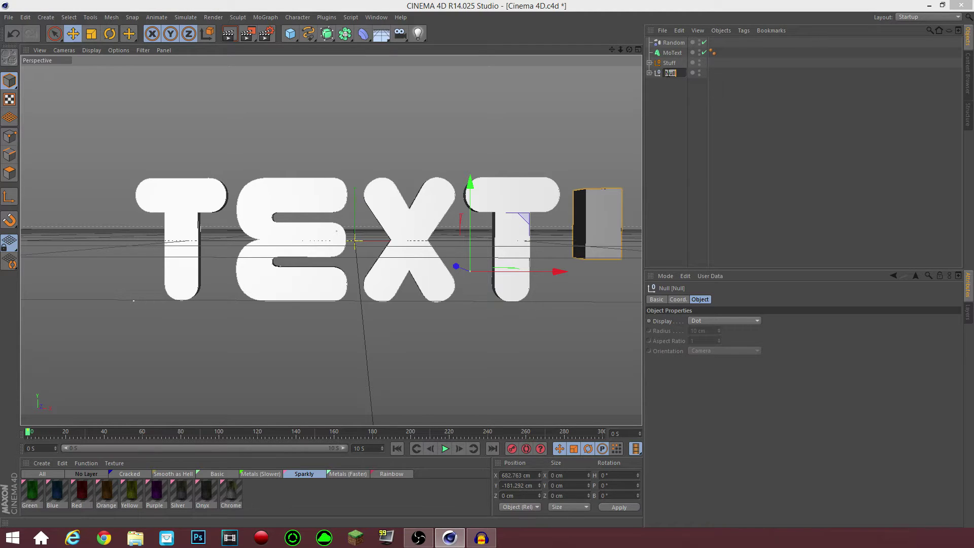
text(Ran)
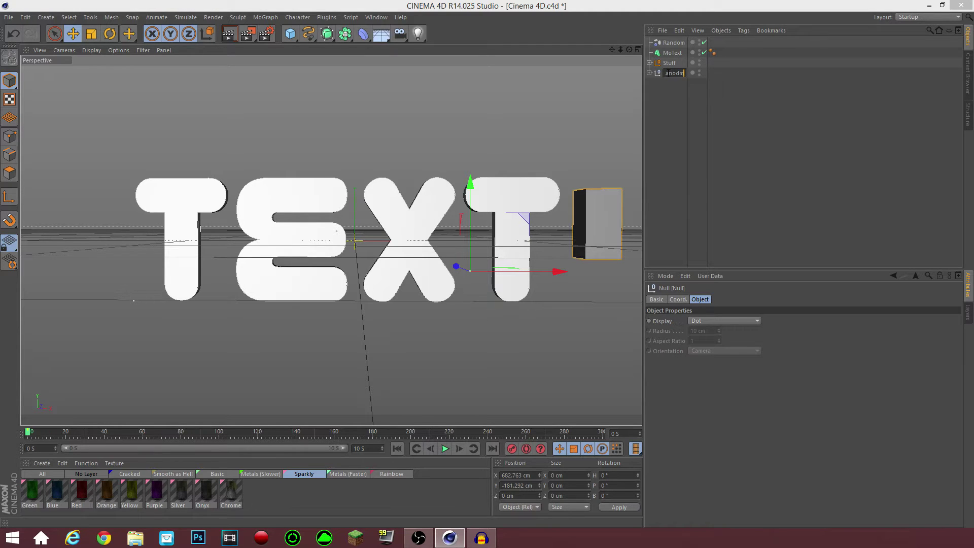
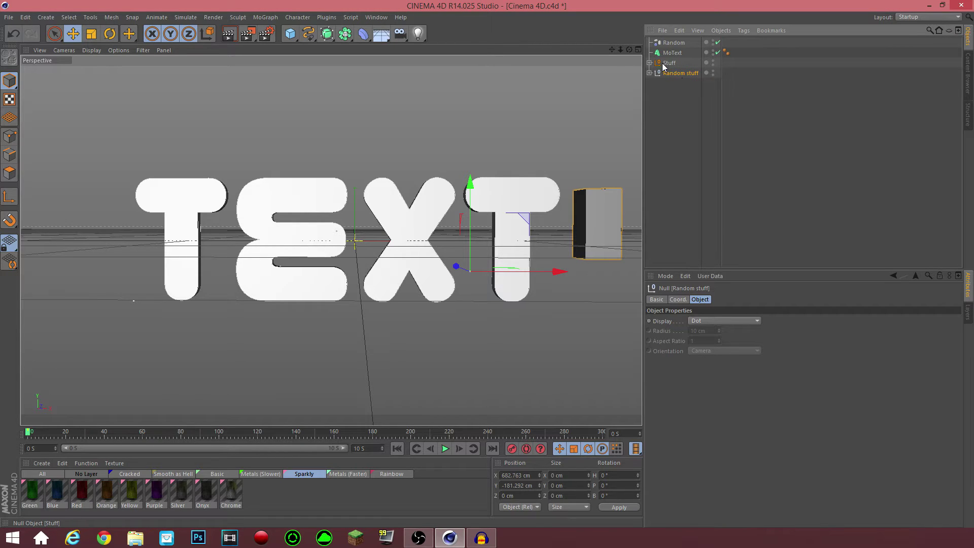
Move the Stuff null below Random stuff, and make the Random effector a child of Random stuff
drag(677, 64, 675, 100)
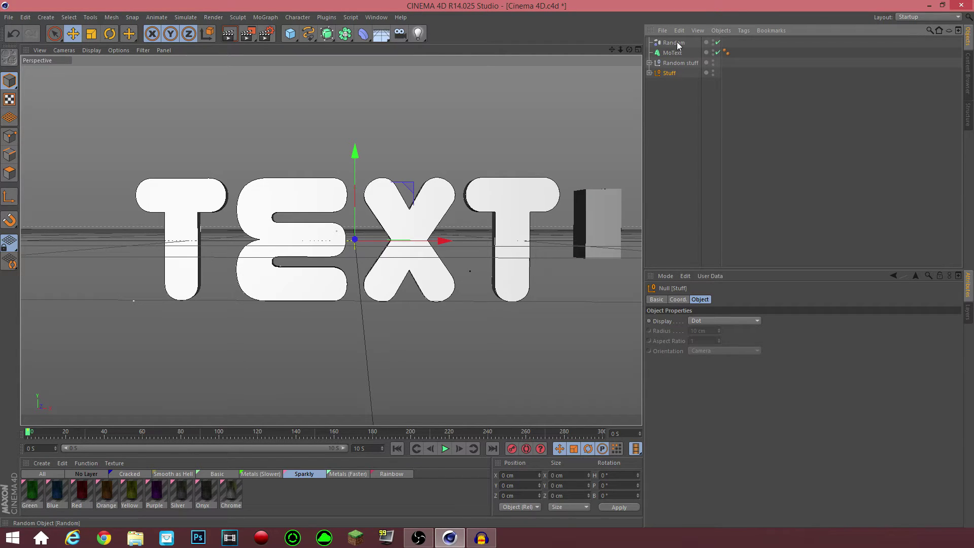
drag(678, 45, 675, 65)
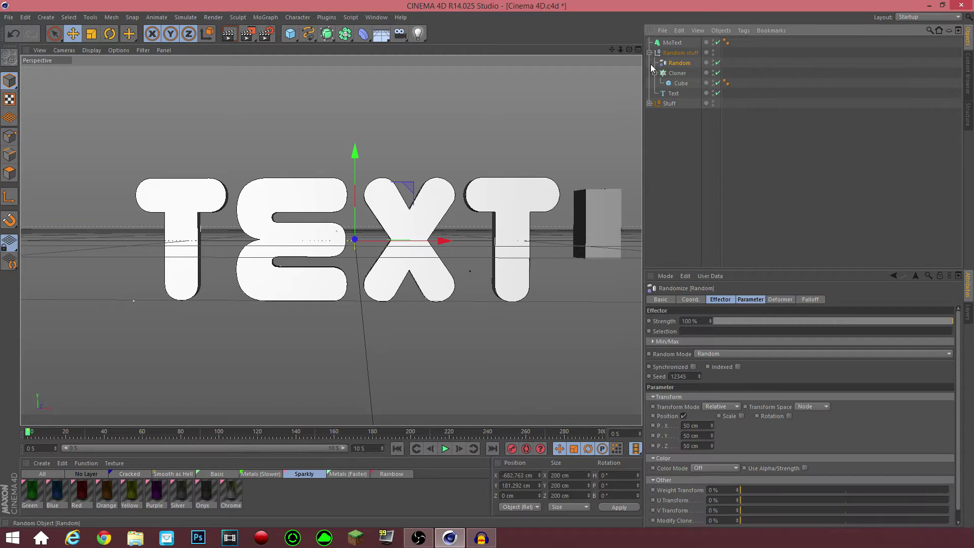
click(681, 123)
Set the Cloner's mode to Object and assign the Text spline as its object
click(678, 74)
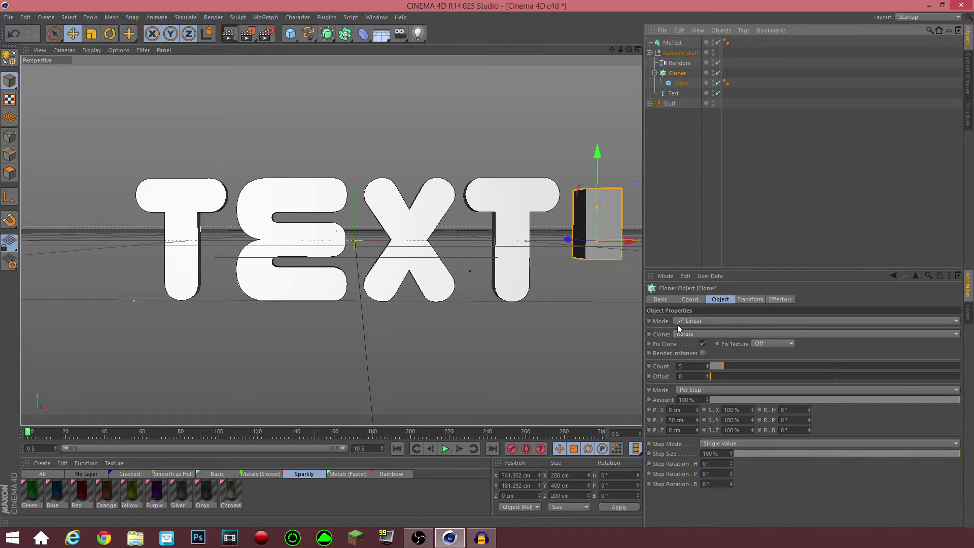
click(709, 318)
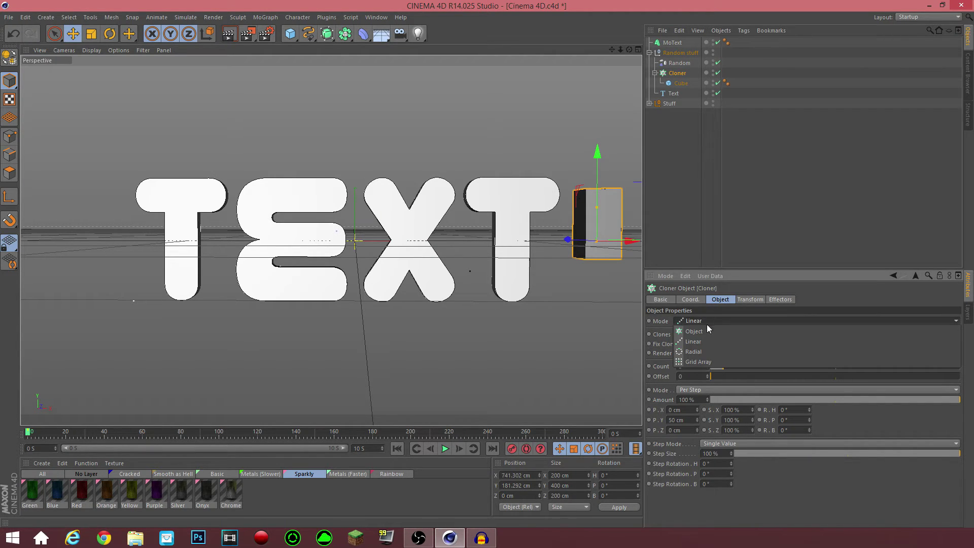
click(708, 330)
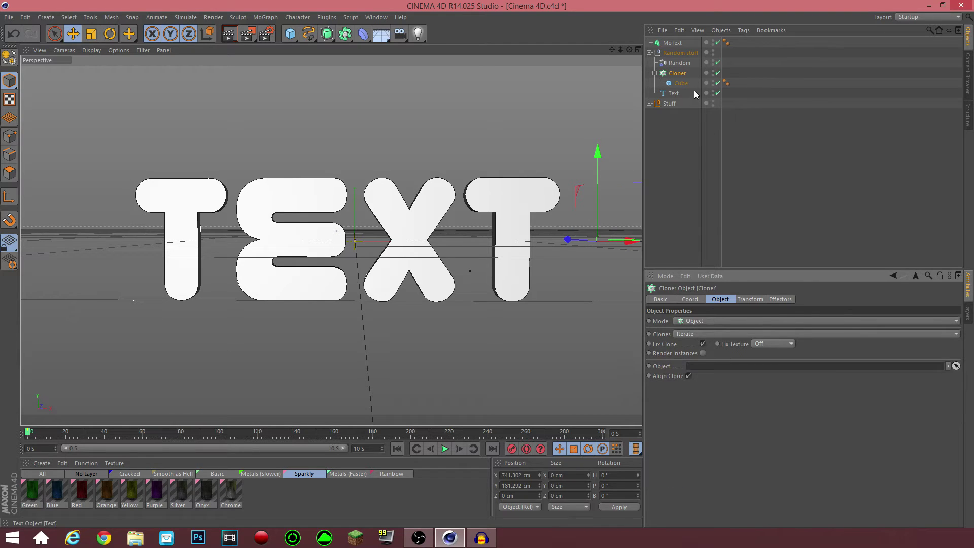
click(956, 365)
click(674, 94)
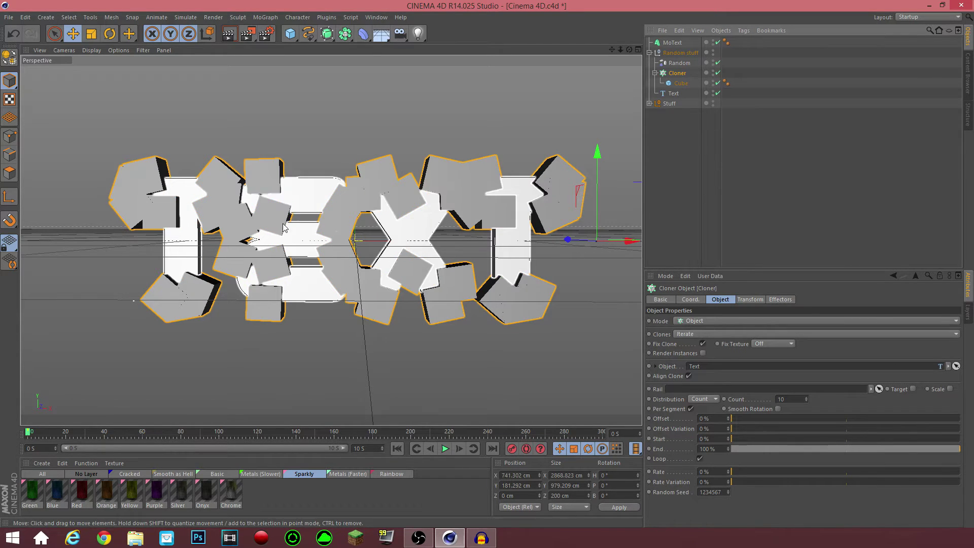
Set the cloned Cube's X and Y sizes to 50 cm each
click(680, 83)
click(675, 320)
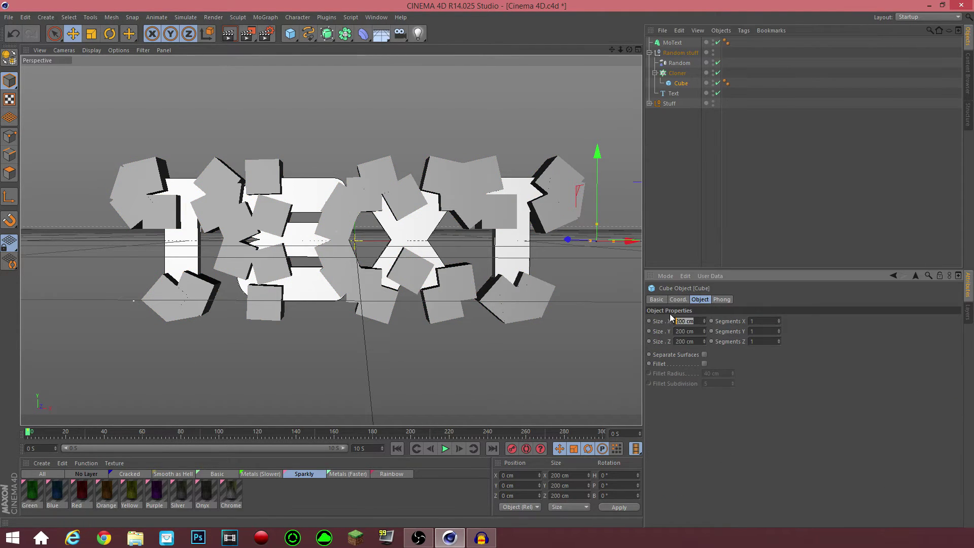
text(50)
key(Return)
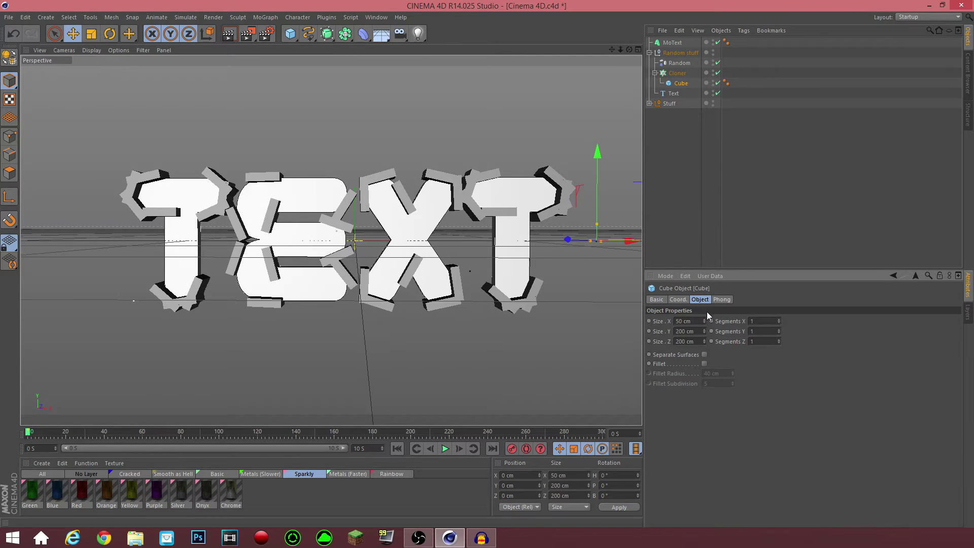
click(698, 333)
text(50)
key(Return)
click(692, 341)
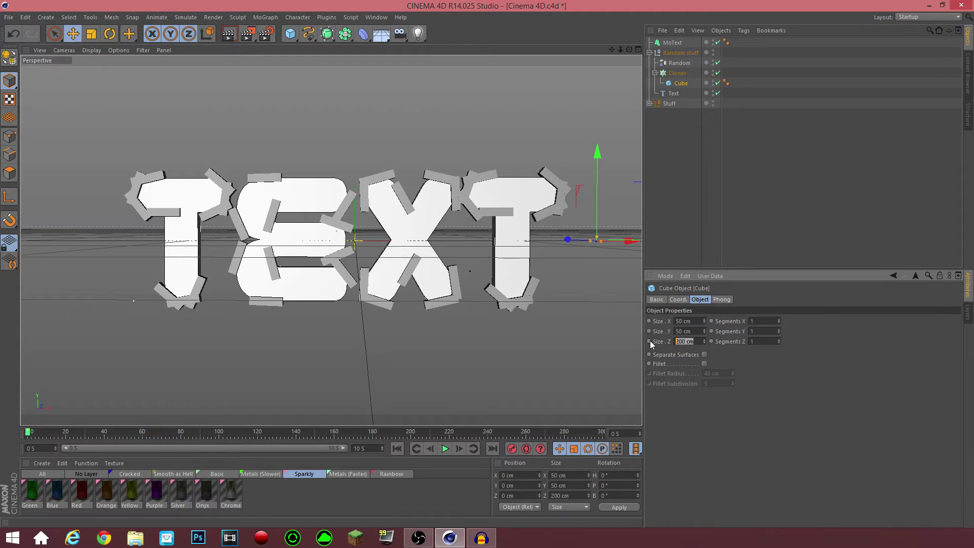
text(560)
key(Return)
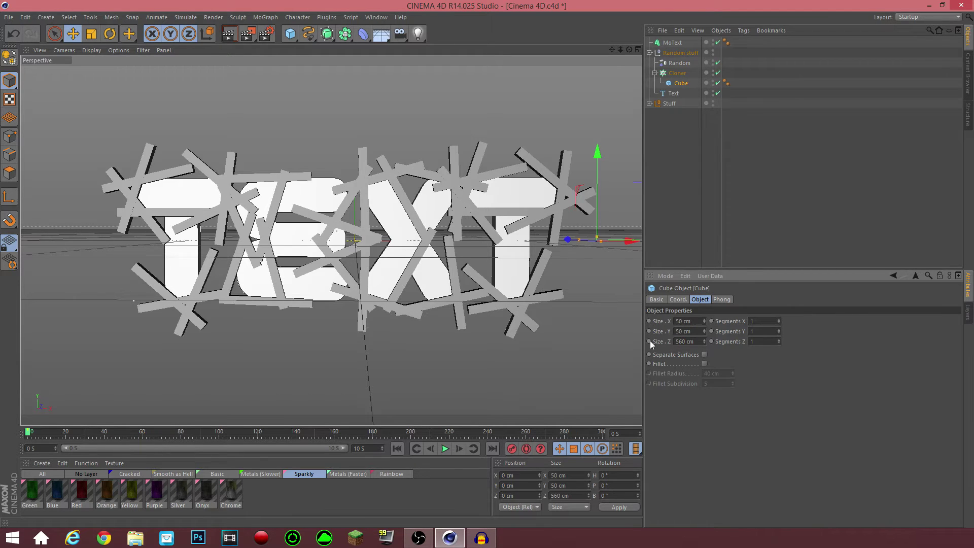
Set the Cube's Z size to 50 cm and deselect it
click(702, 343)
text(50)
key(Return)
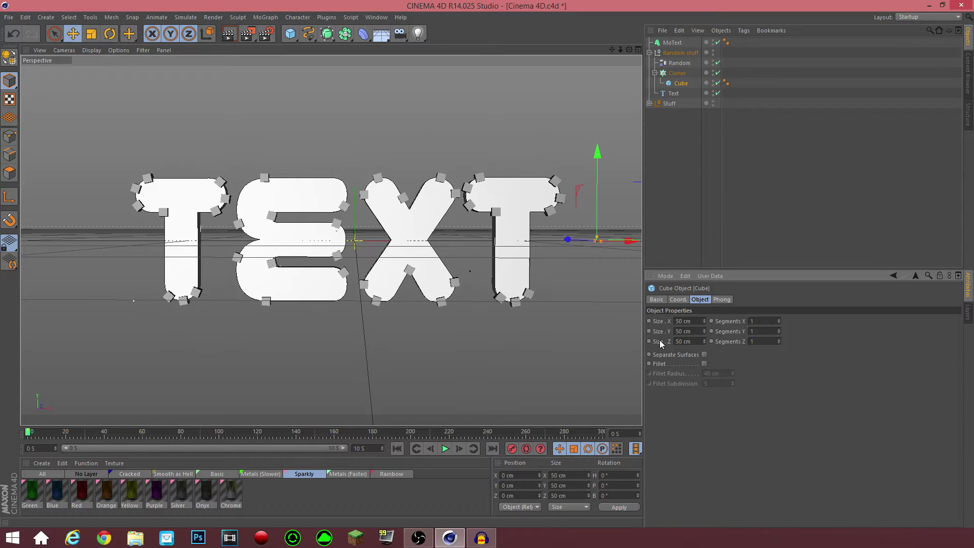
click(709, 222)
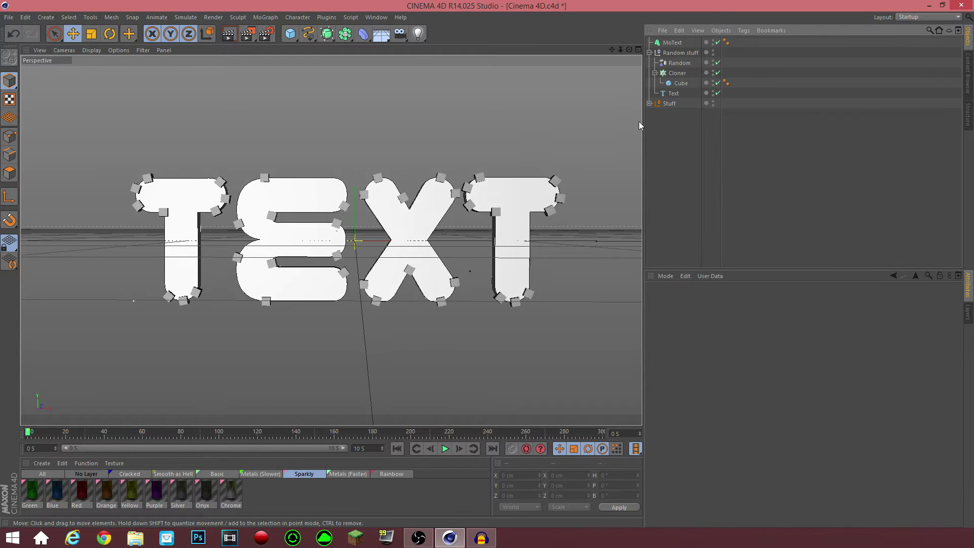
Set the Cloner's count to 0 and keyframe it at frame 0
click(677, 73)
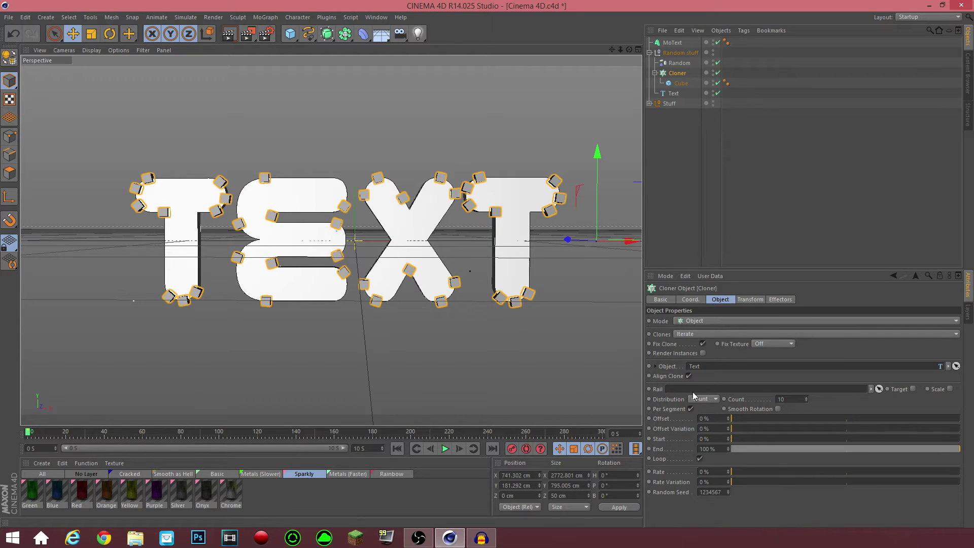
click(790, 396)
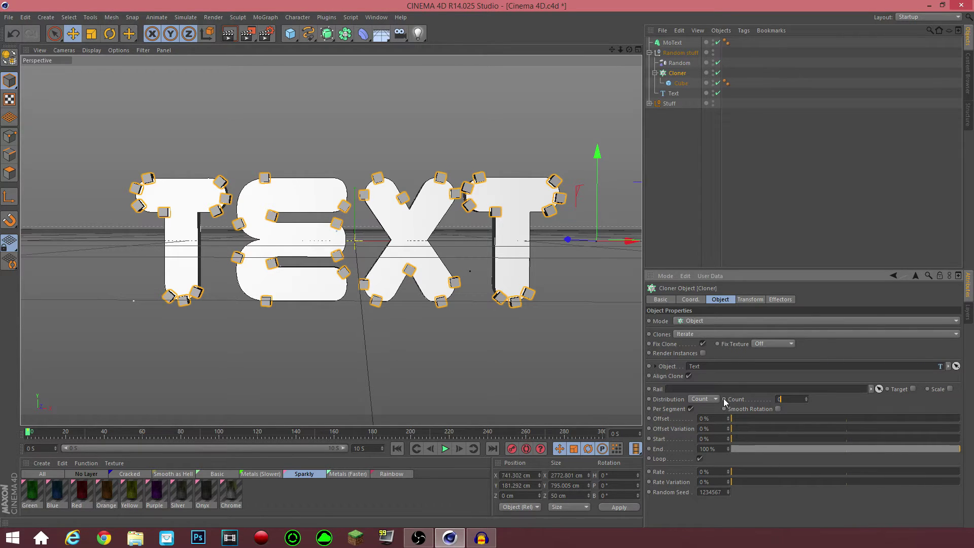
text(0)
key(Return)
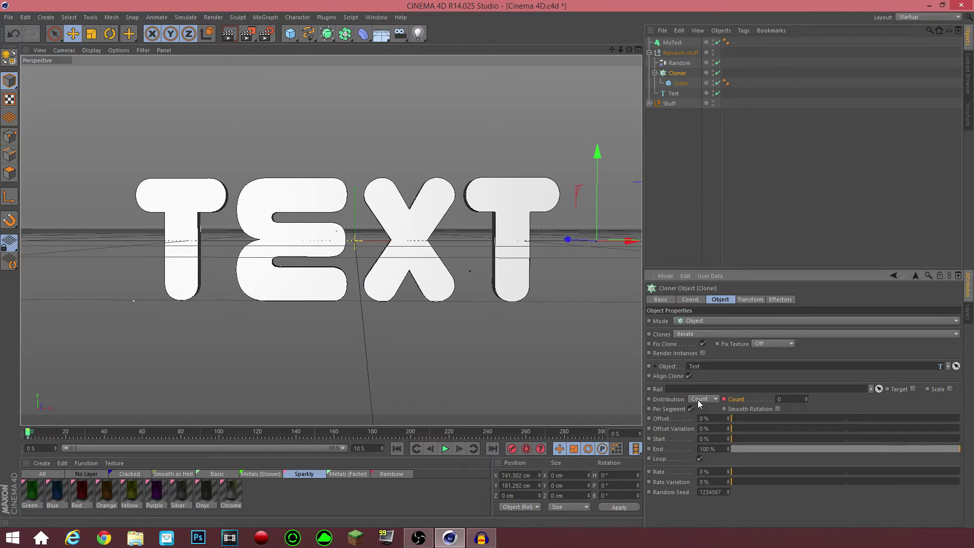
Keyframe the Cloner's count at 50 on frame 60, and deselect the object
drag(31, 435, 142, 435)
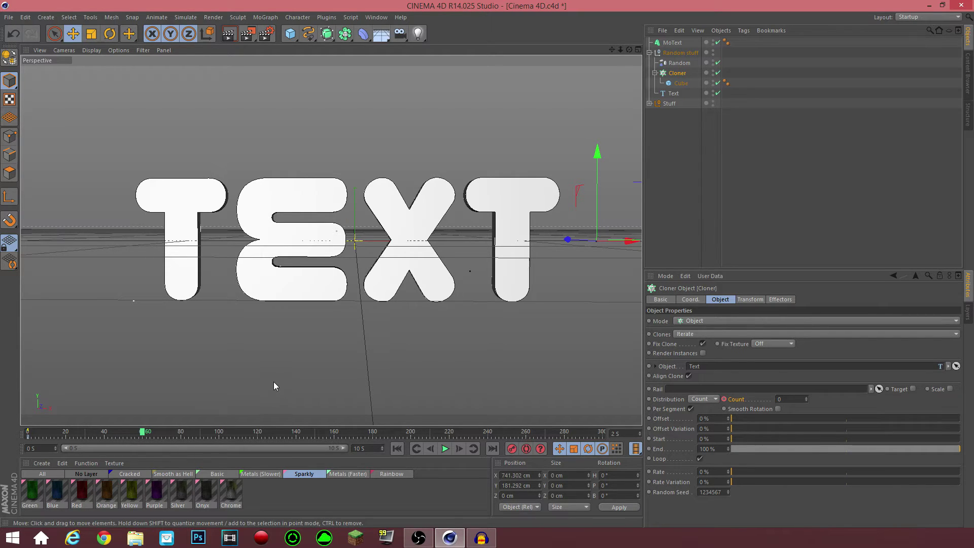
click(781, 399)
text(2)
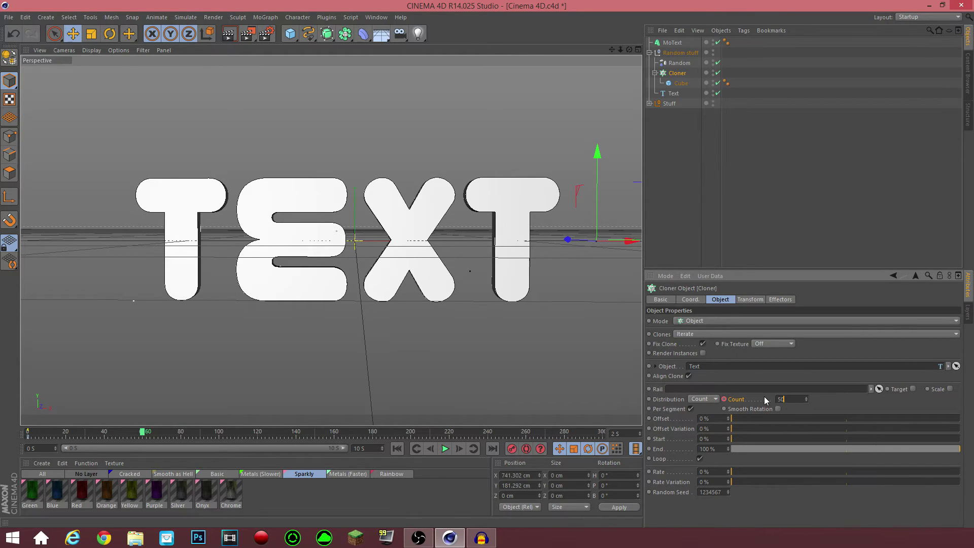
key(Return)
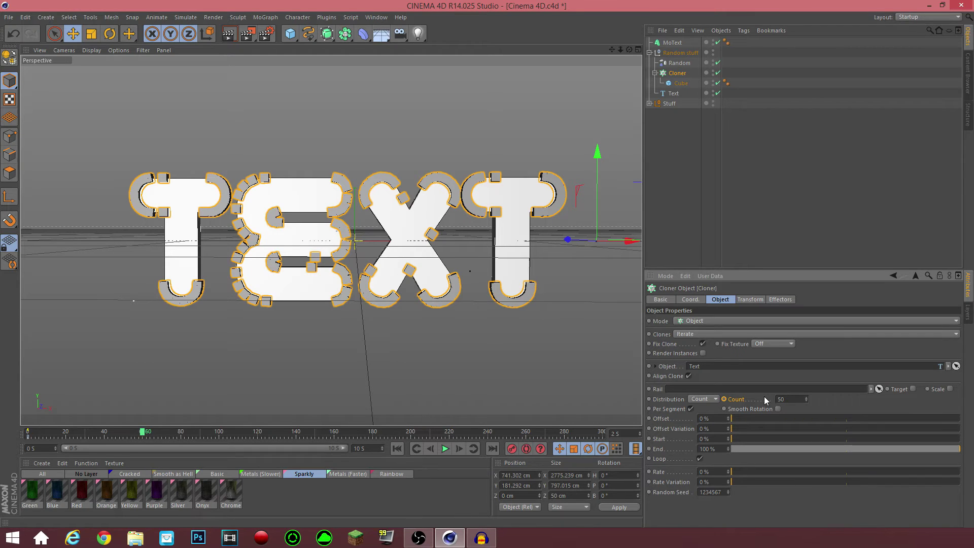
ctrl+click(724, 399)
click(692, 191)
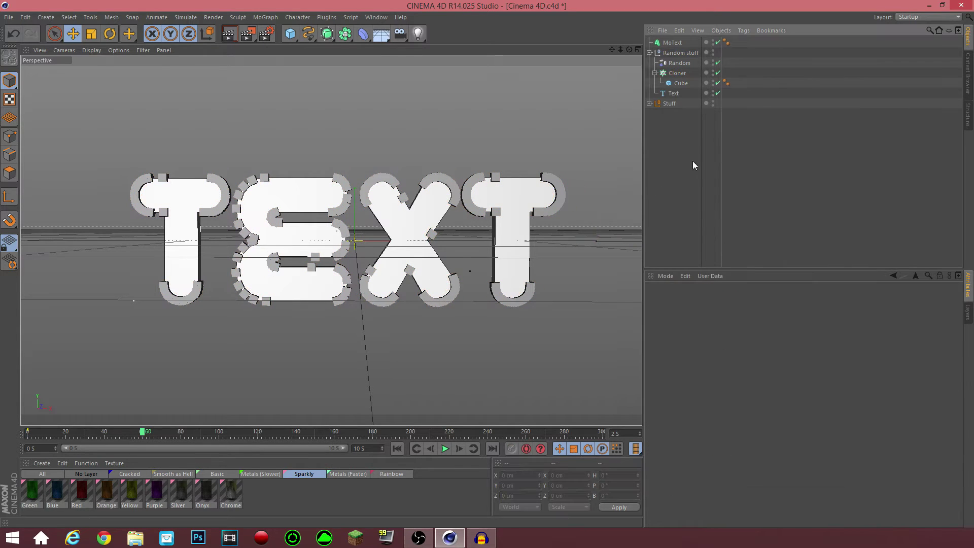
Assign the Random effector to the Cloner's list of effectors so it scatters the cubes
click(689, 64)
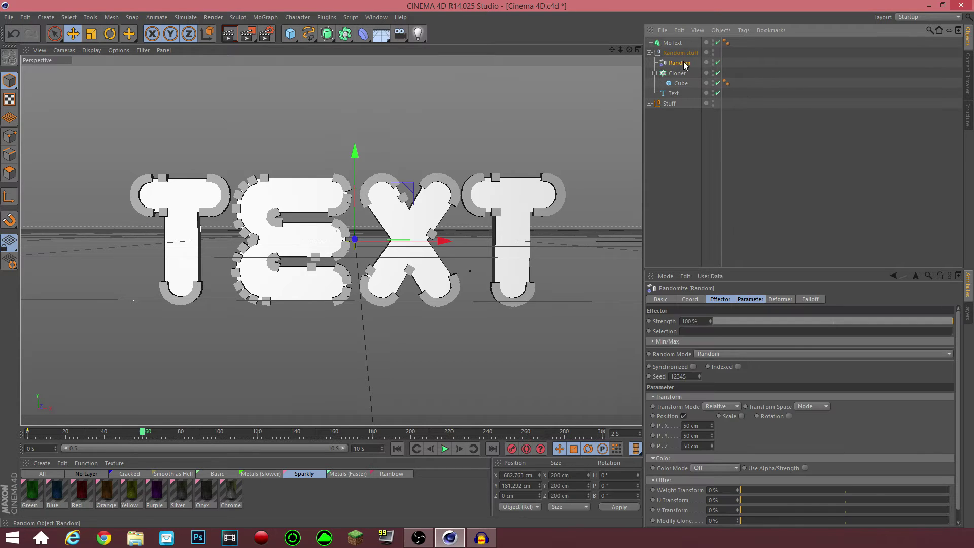
click(713, 302)
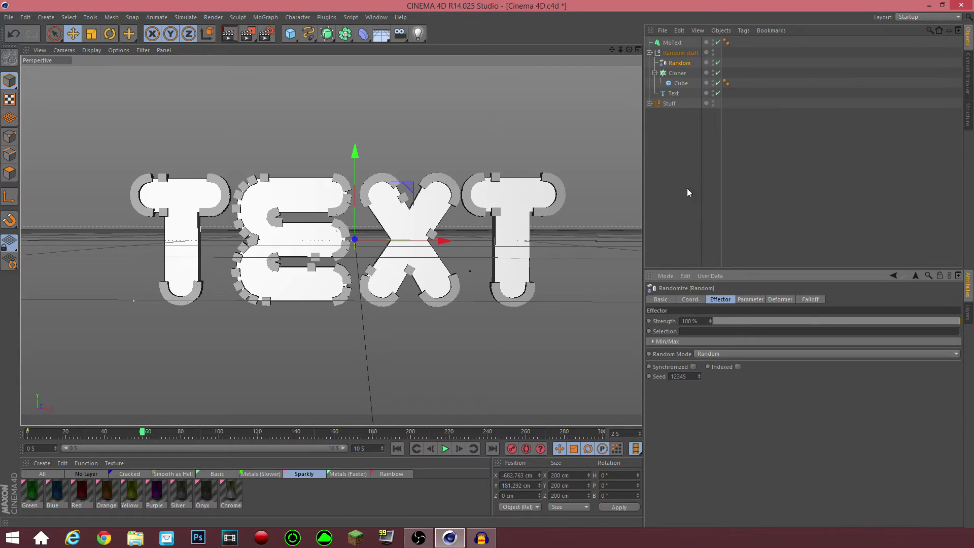
click(678, 73)
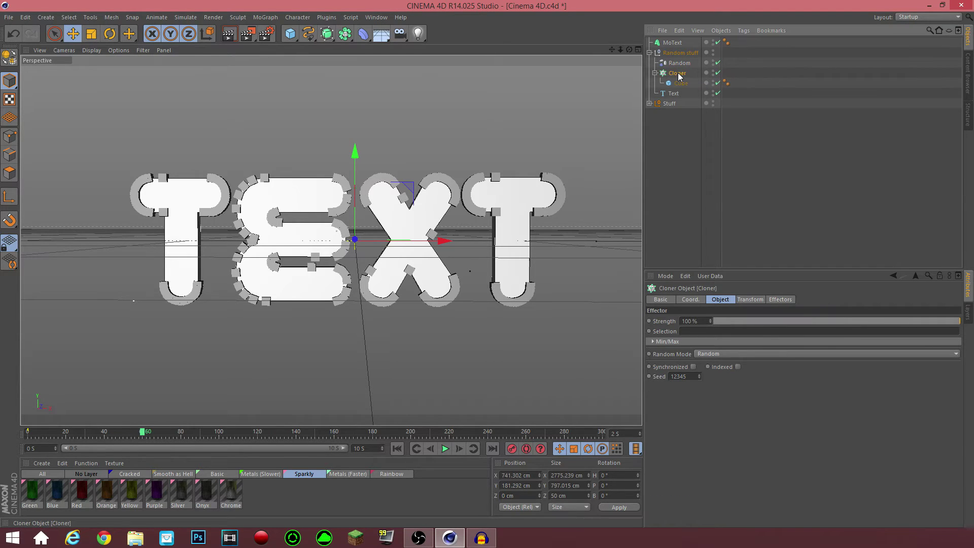
click(774, 300)
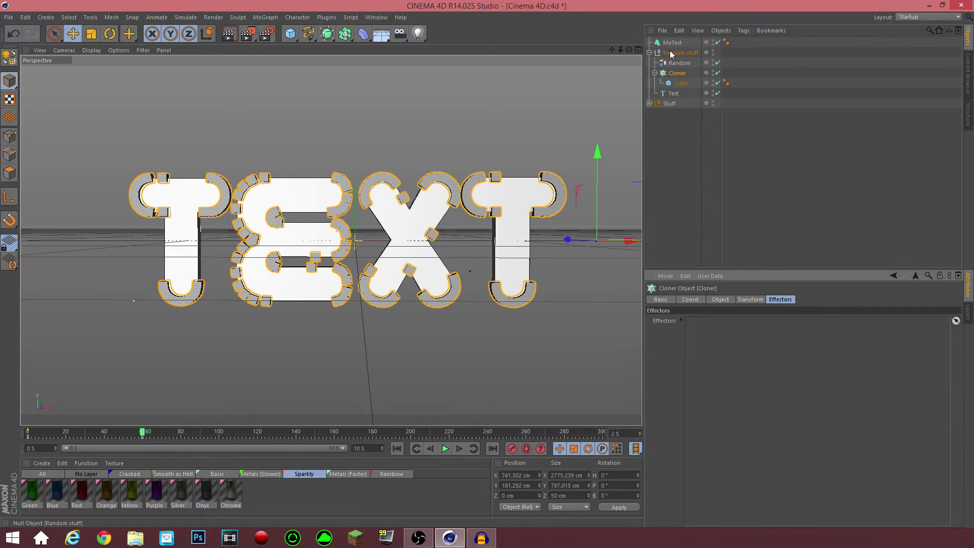
drag(679, 63, 737, 350)
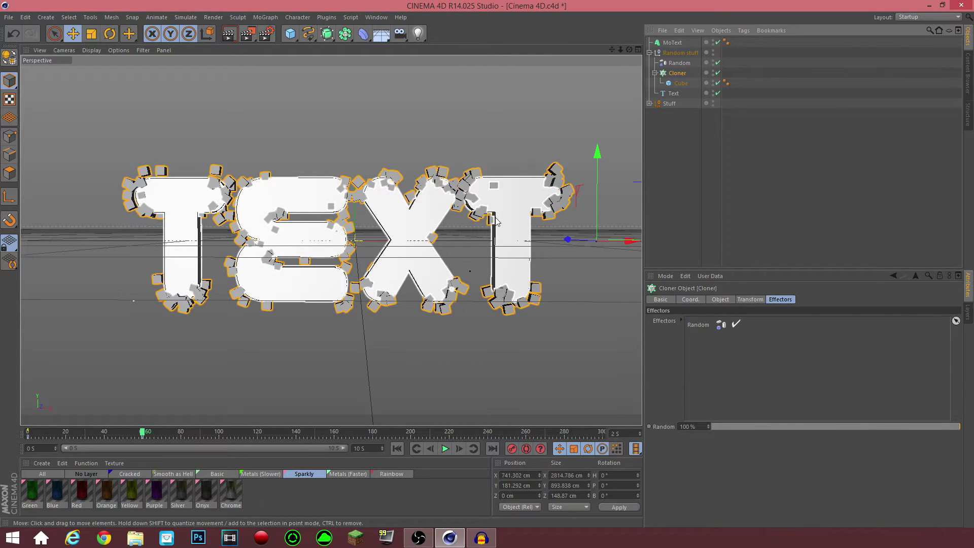
Check the Random effector's settings and reselect the Cloner
click(679, 63)
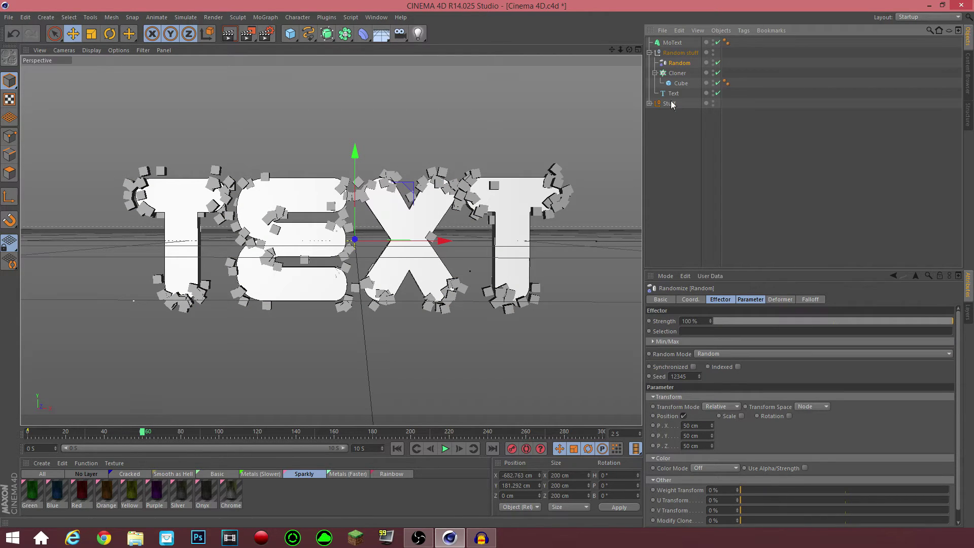
click(676, 74)
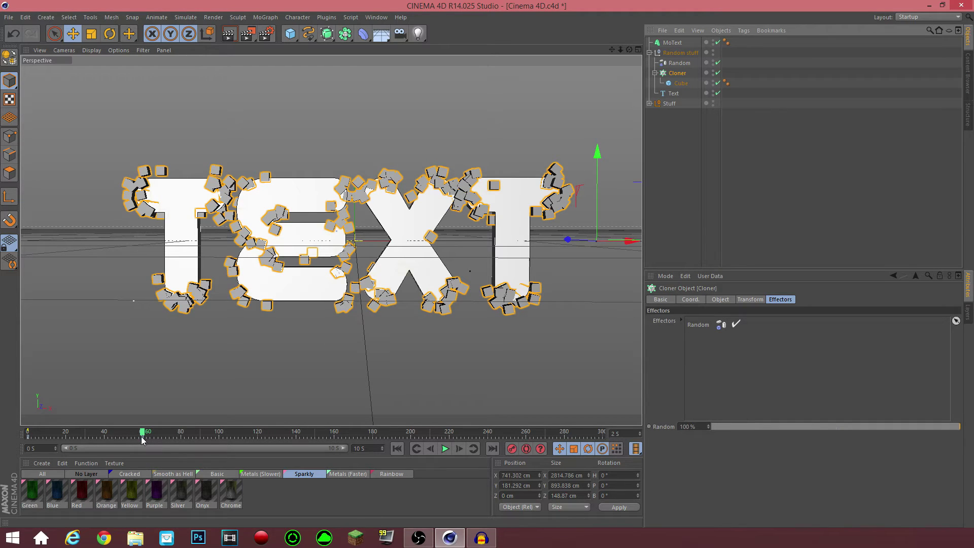
Set the Random effector's strength to 0% and keyframe it at frame 60
click(686, 63)
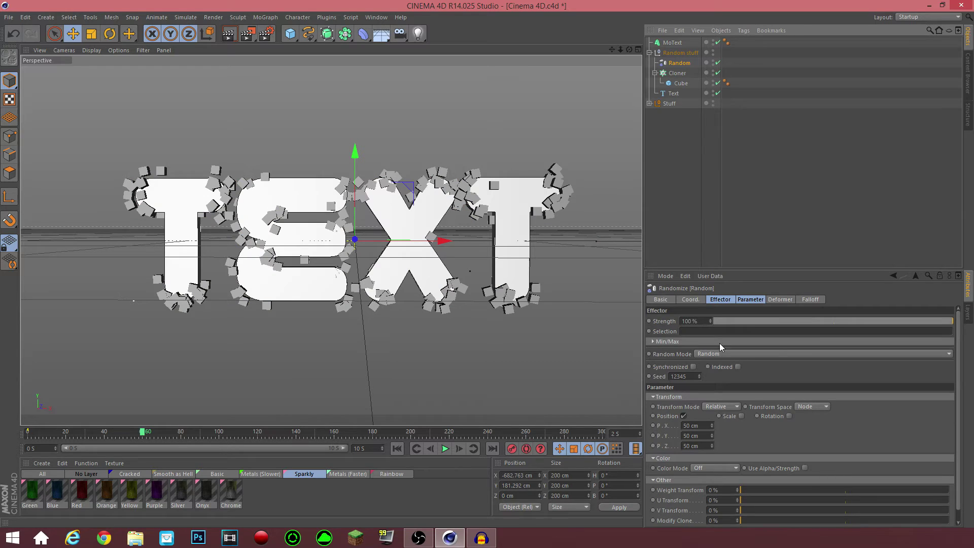
click(701, 322)
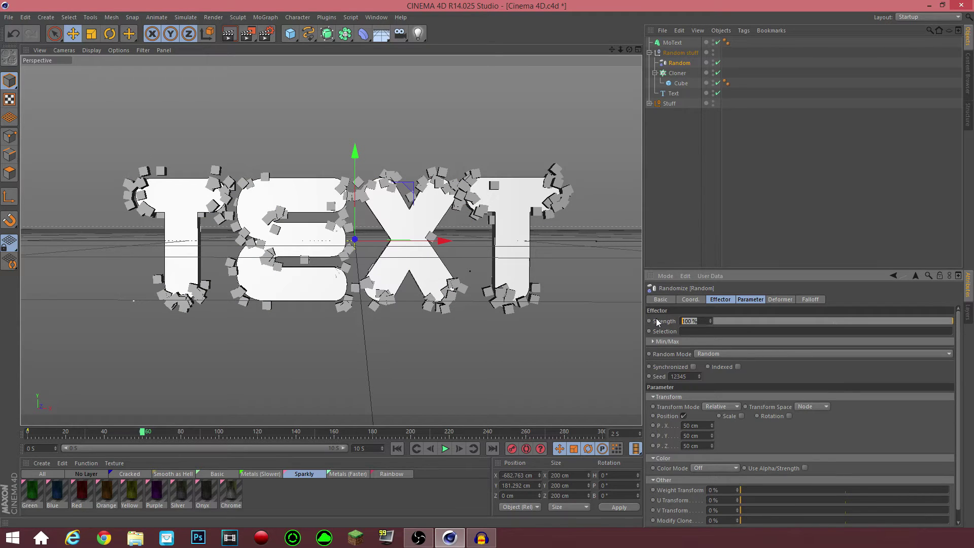
text(0)
key(Return)
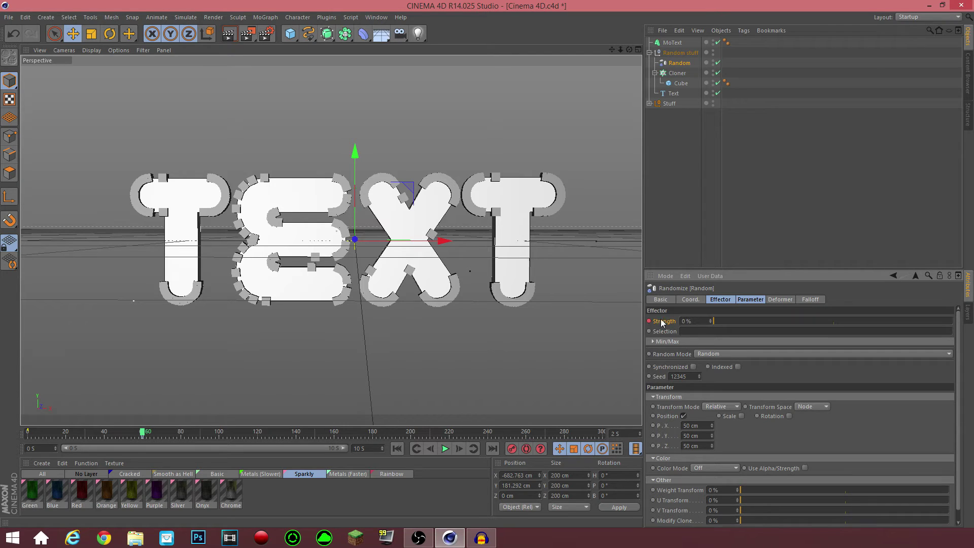
Raise the Random effector's strength to 100% at frame 80 and keyframe it there
click(459, 449)
drag(152, 434, 181, 434)
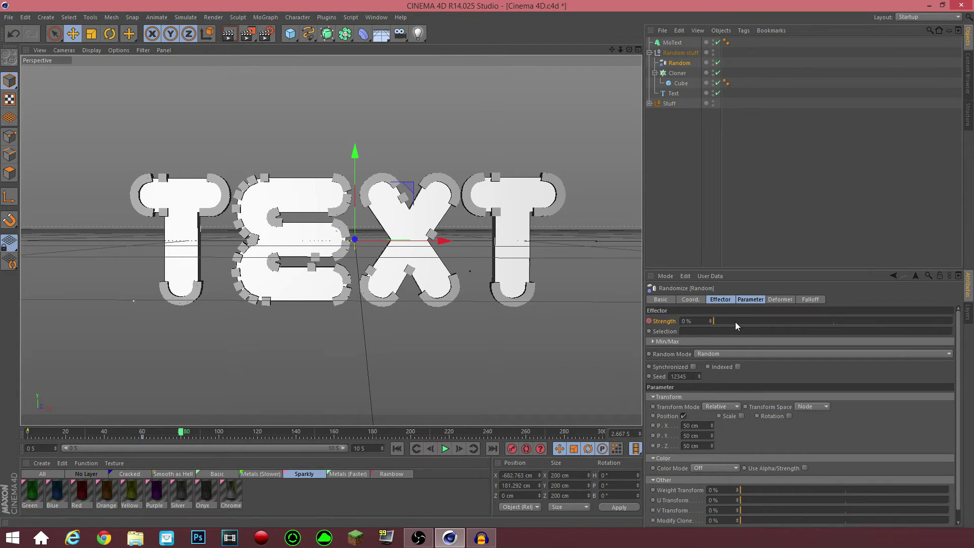
drag(734, 319, 954, 315)
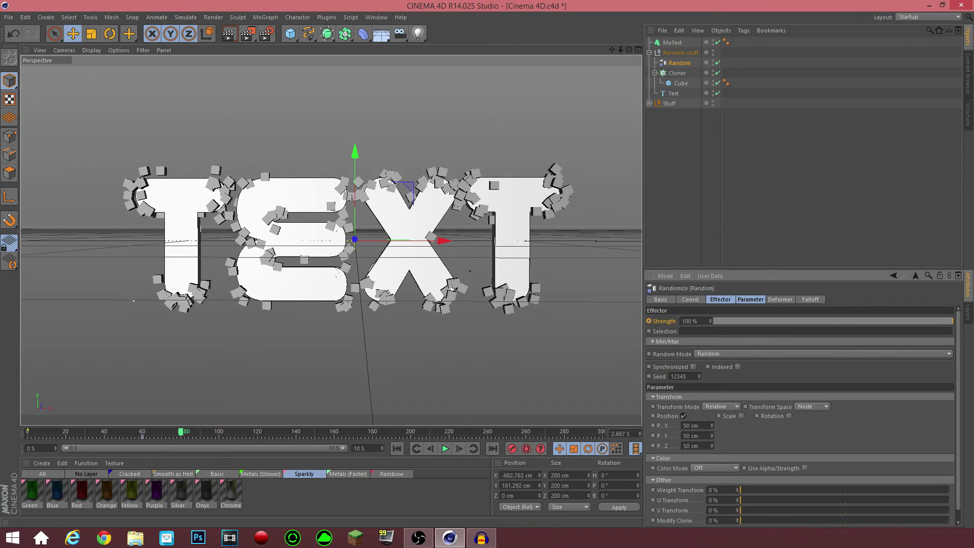
ctrl+click(649, 321)
mouse_move(178, 440)
mouse_down()
mouse_move(112, 436)
mouse_move(193, 436)
mouse_move(148, 434)
mouse_move(188, 434)
mouse_move(181, 432)
mouse_up()
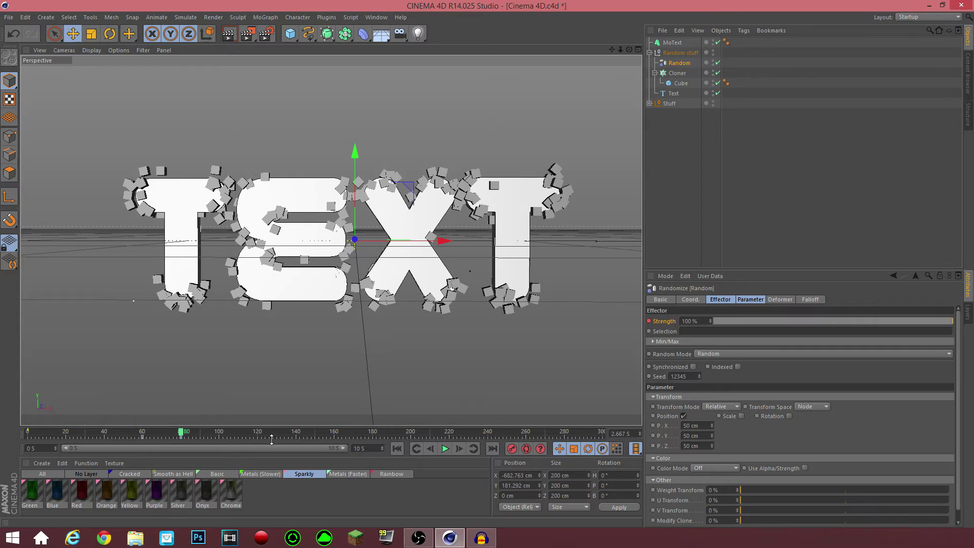
Set the Random effector's position to X 1074, Y 804, Z 913 cm and enable rotation with H 564°, P 101°, B 115°
click(751, 300)
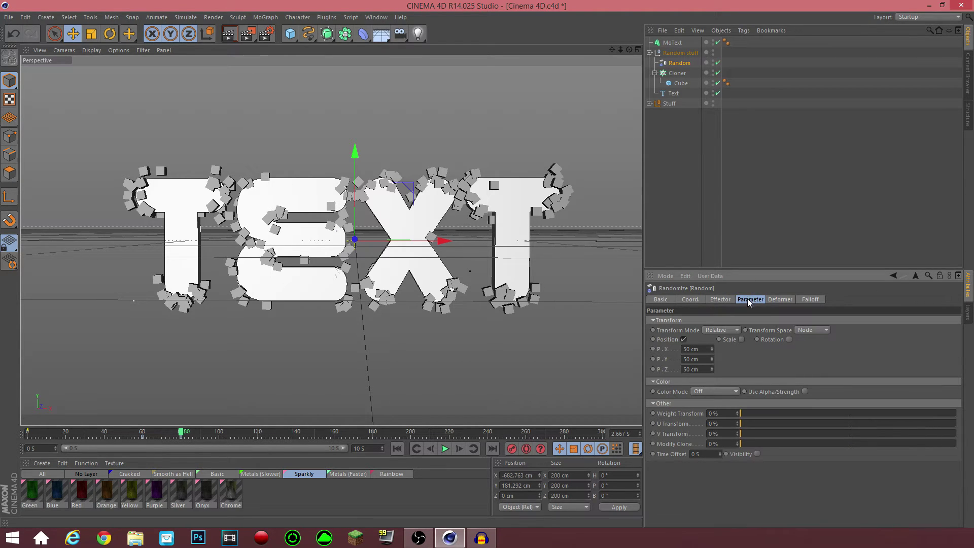
drag(712, 350, 771, 372)
click(789, 340)
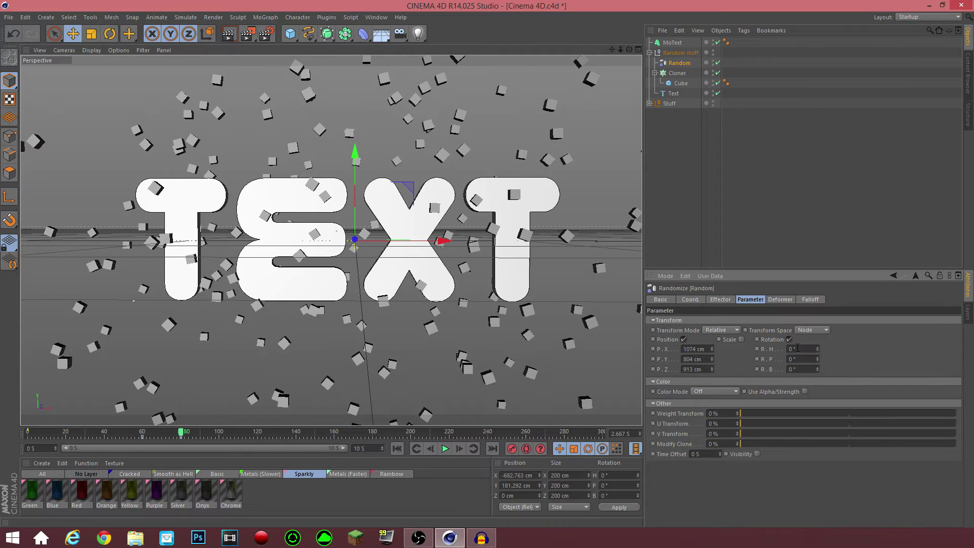
drag(817, 349, 860, 403)
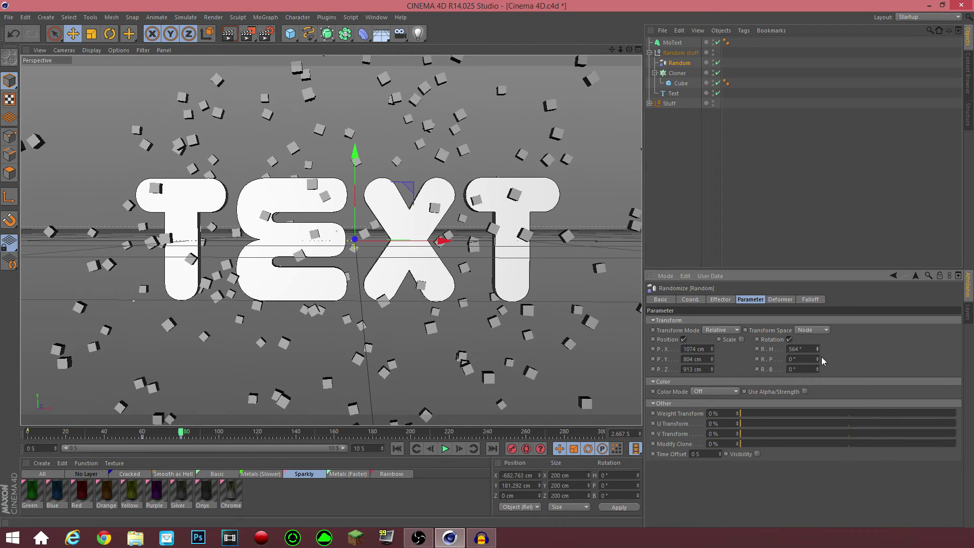
drag(818, 360, 829, 385)
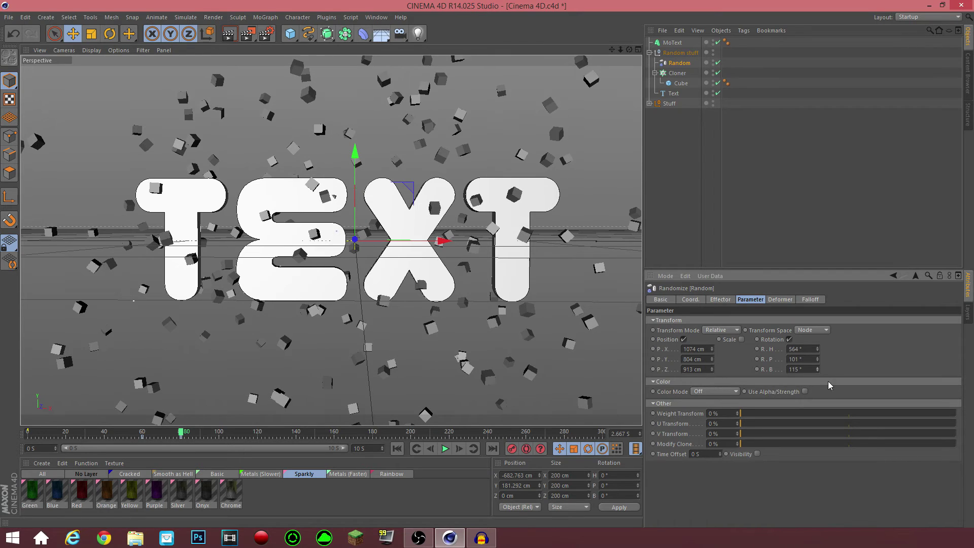
Play the animation from frame 0 to check how the cubes scatter away from the text
drag(182, 436, 28, 436)
click(444, 448)
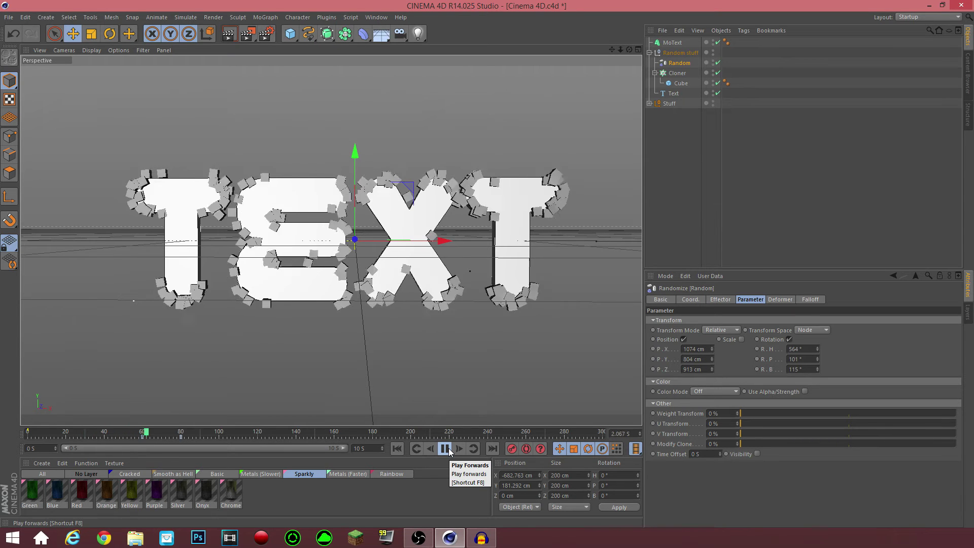
click(445, 448)
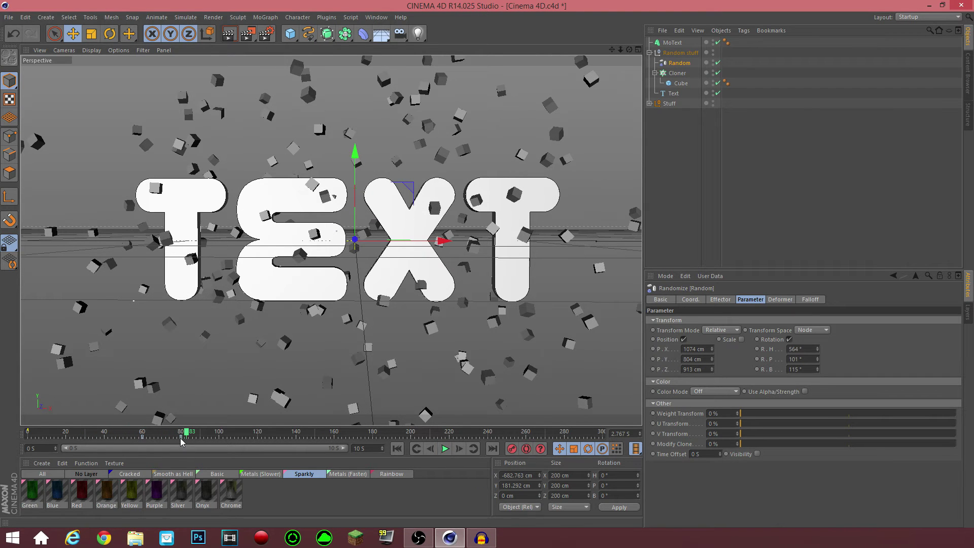
Move the Random effector's 100% strength keyframe from frame 80 to frame 70
drag(181, 437, 162, 438)
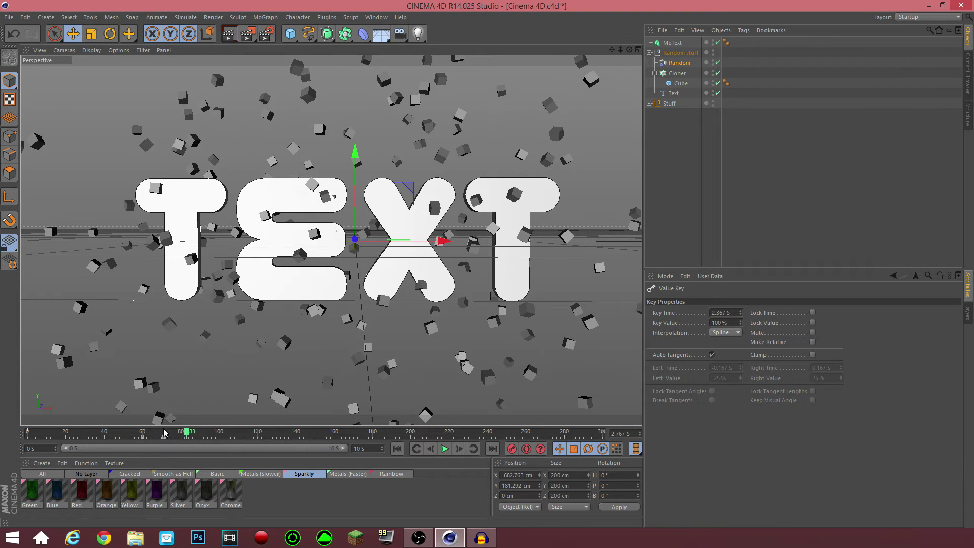
click(164, 432)
key(f)
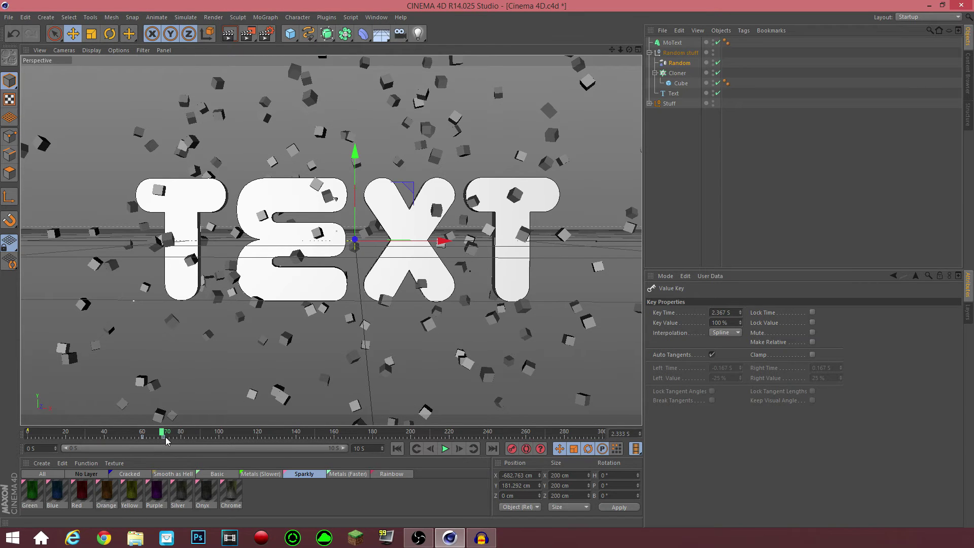
drag(164, 439, 162, 439)
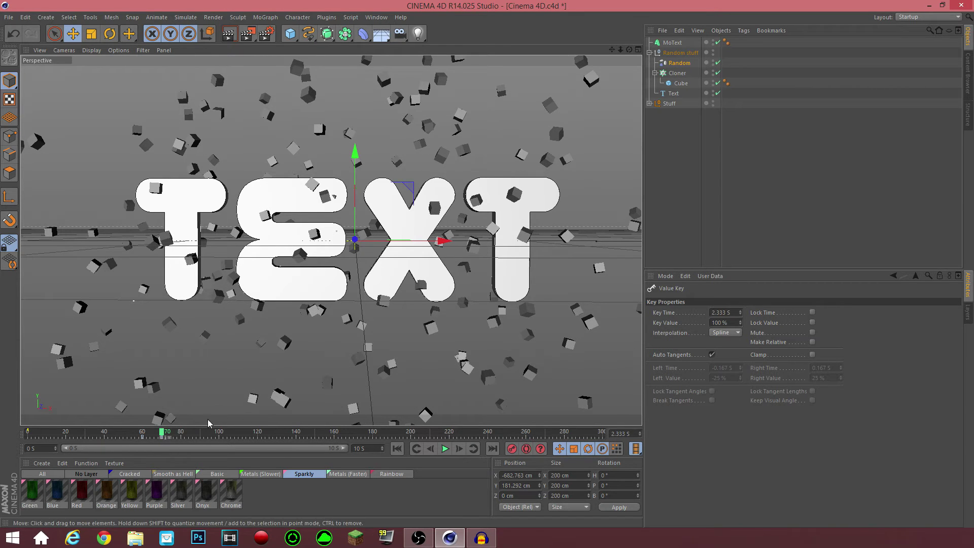
Duplicate the 0% strength keyframe from frame 60 to frame 80 and play back the animation
click(177, 432)
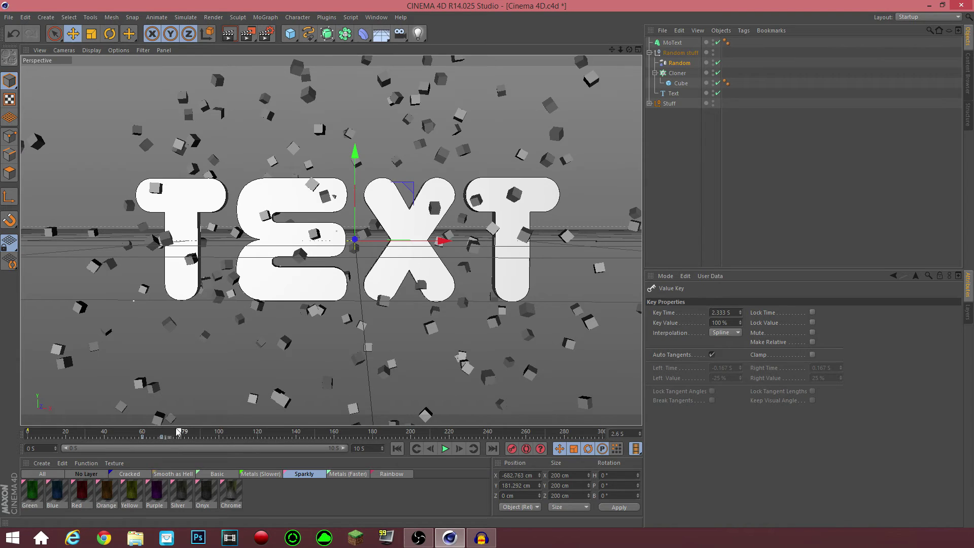
mouse_move(177, 431)
mouse_down()
mouse_move(162, 435)
mouse_move(179, 441)
mouse_up()
click(143, 437)
drag(182, 439, 106, 437)
click(445, 449)
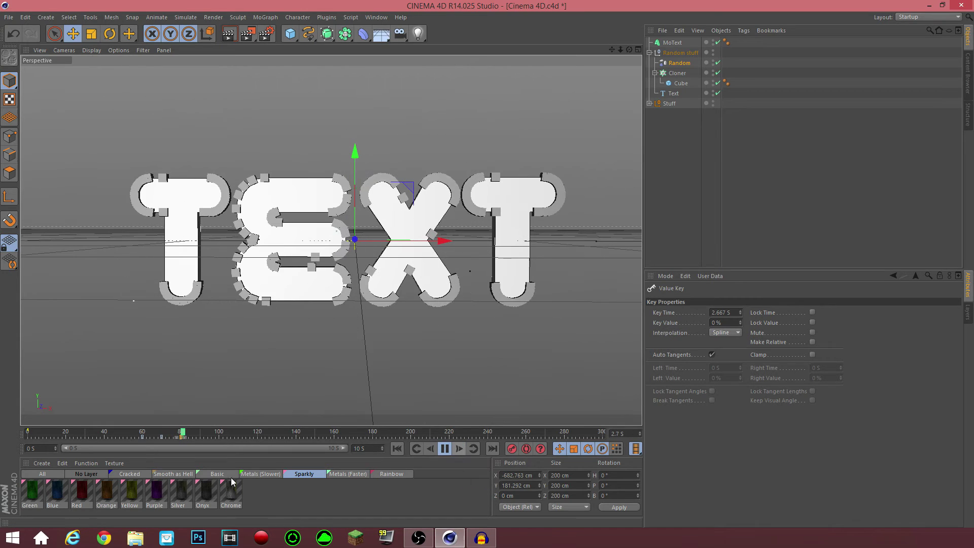
key(F8)
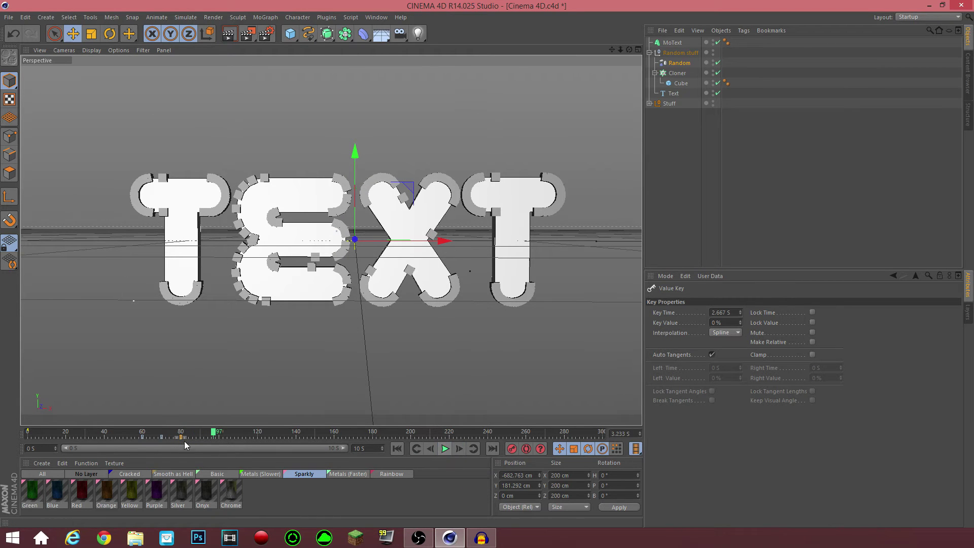
Move the last 0% strength keyframe to frame 97 and duplicate the frame 70 keyframe at about frame 87
mouse_move(181, 436)
mouse_down()
mouse_move(215, 437)
mouse_move(166, 434)
mouse_up()
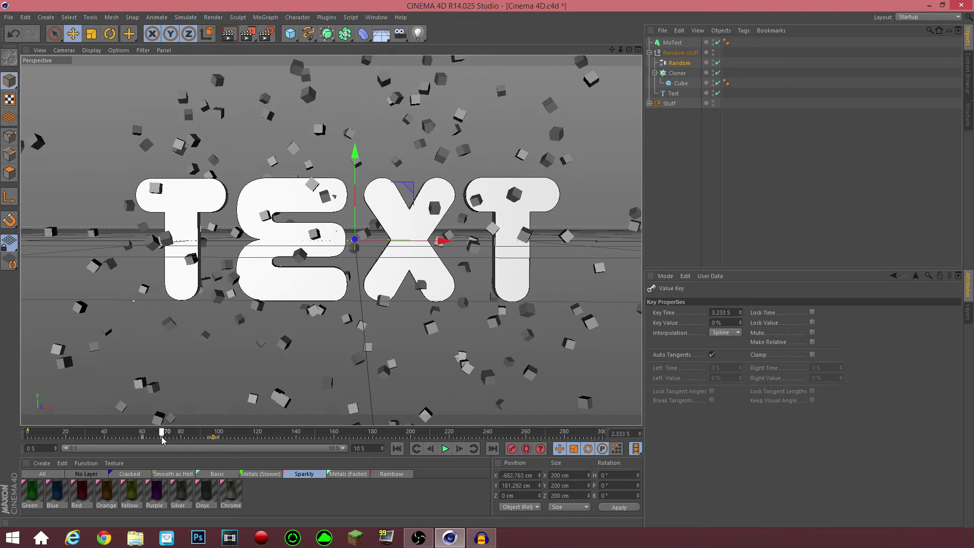
click(163, 440)
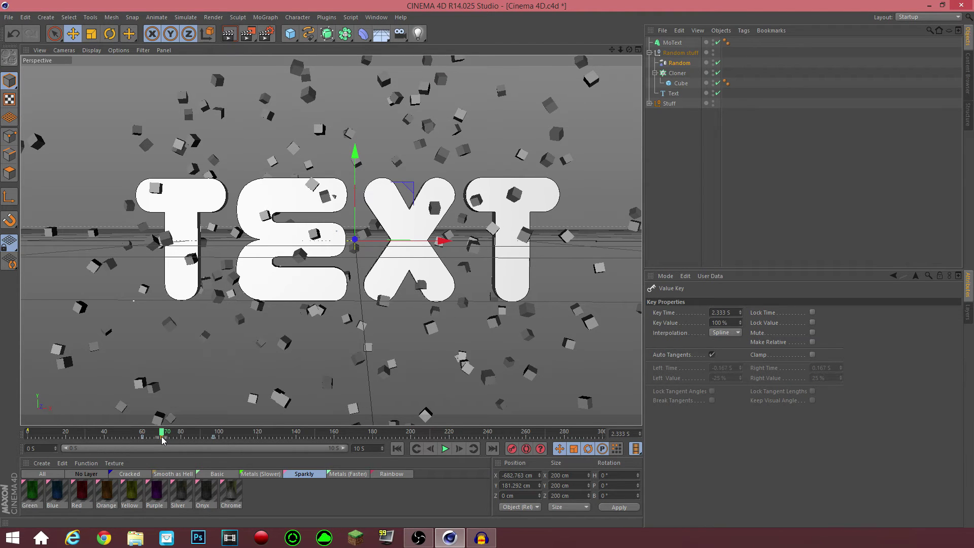
click(194, 435)
mouse_move(194, 435)
mouse_down()
mouse_move(185, 436)
mouse_move(246, 435)
mouse_move(195, 442)
mouse_up()
drag(195, 442, 144, 436)
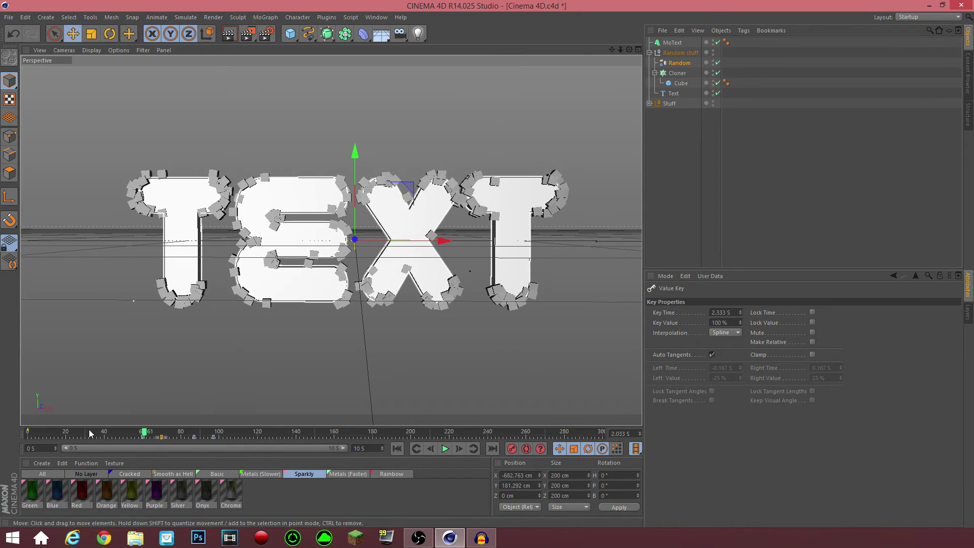
click(143, 435)
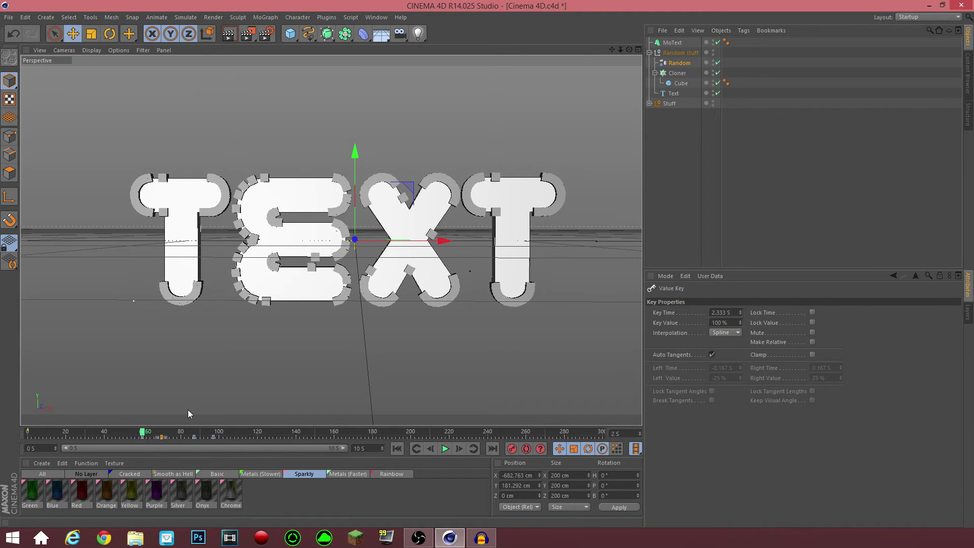
Add a Cinema 4D Display tag to the MoText object
right_click(666, 45)
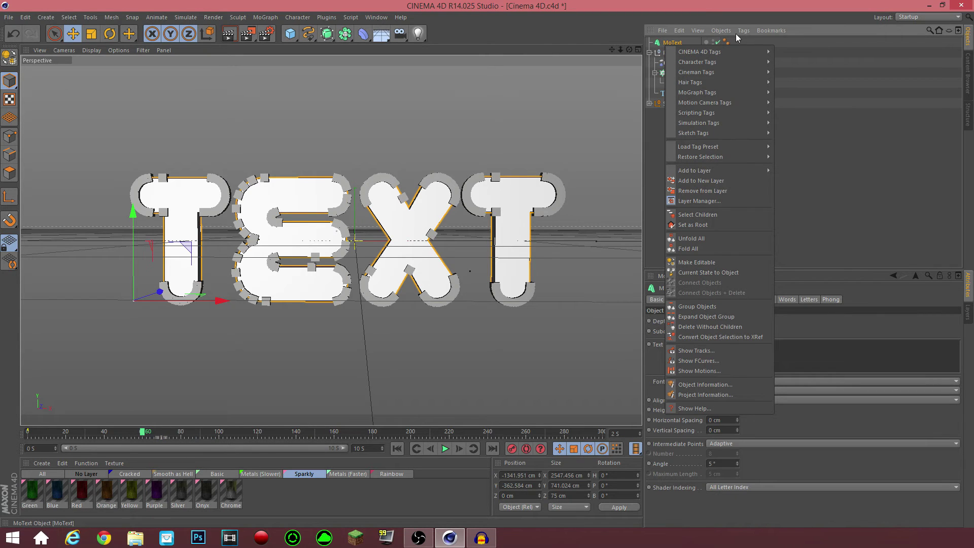
mouse_move(757, 53)
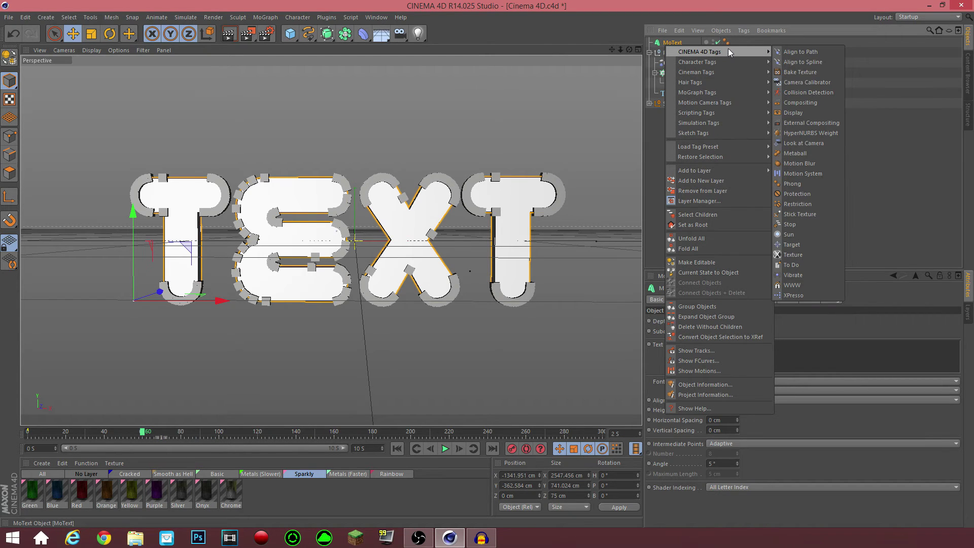
click(801, 114)
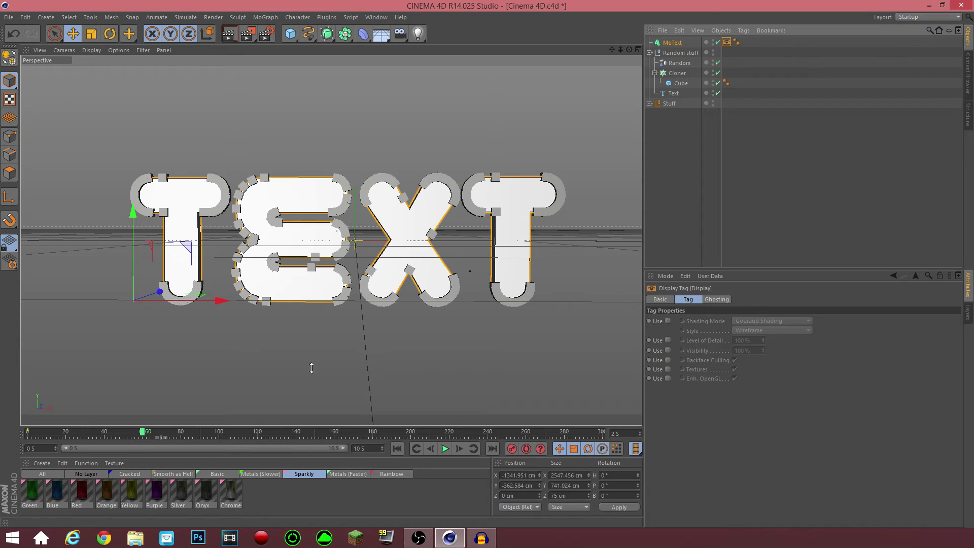
Enable Visibility in the MoText's Display tag and keyframe its Use option at frame 59
click(434, 450)
click(677, 72)
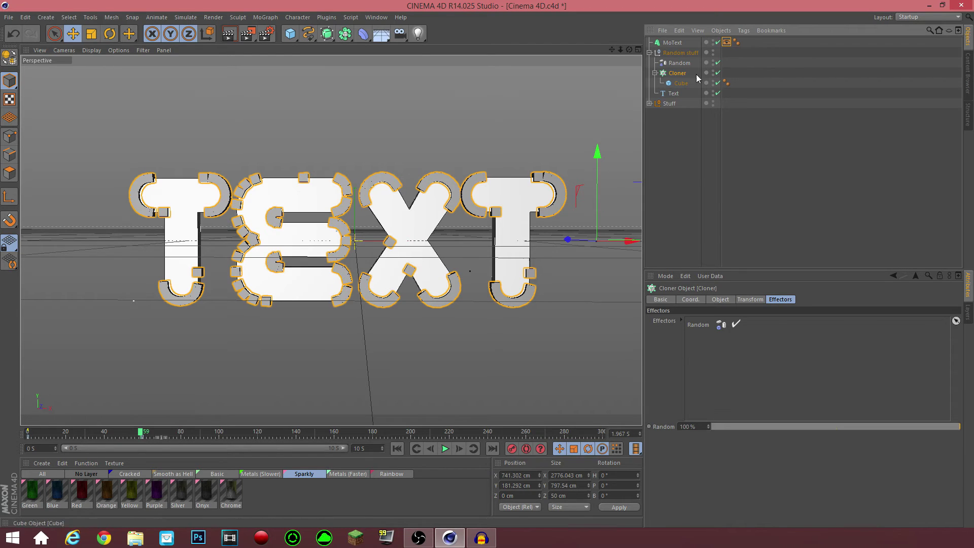
click(679, 63)
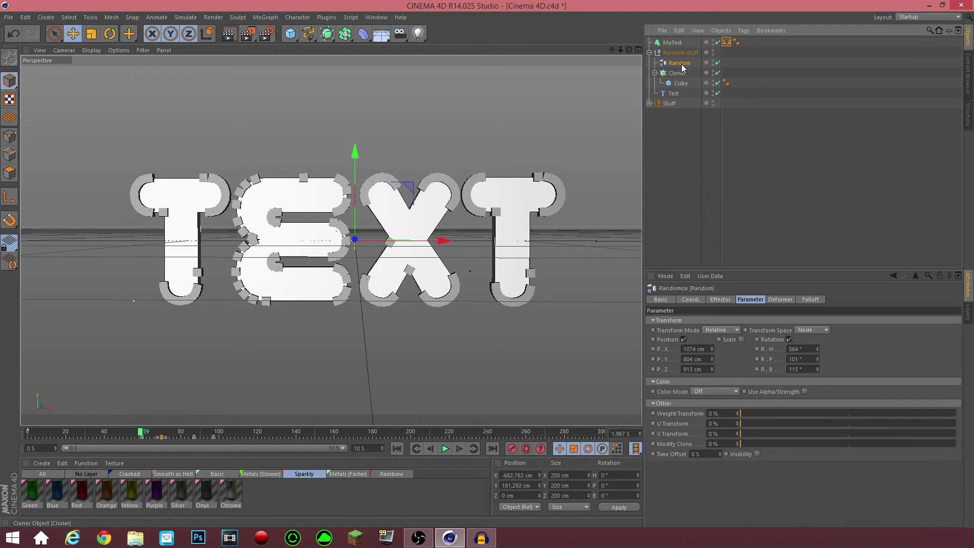
click(727, 43)
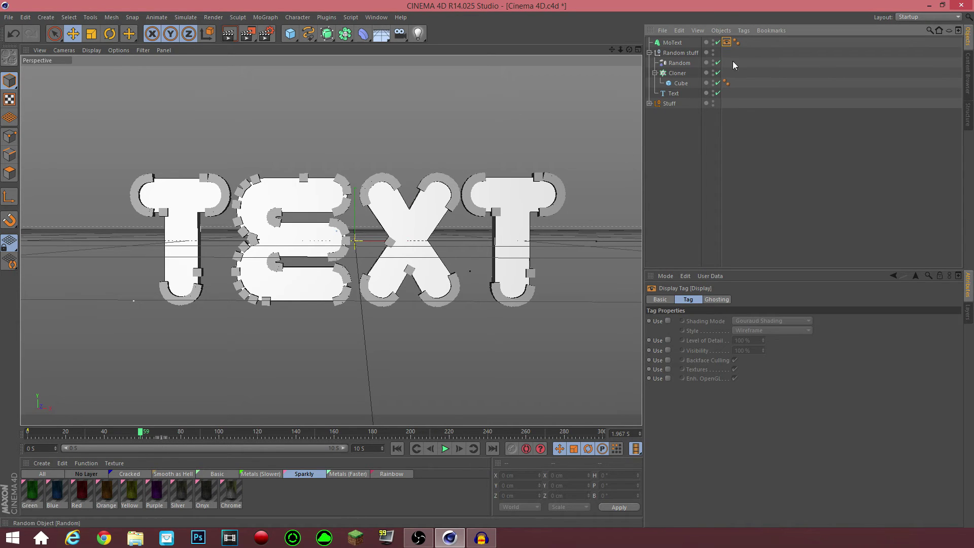
click(668, 350)
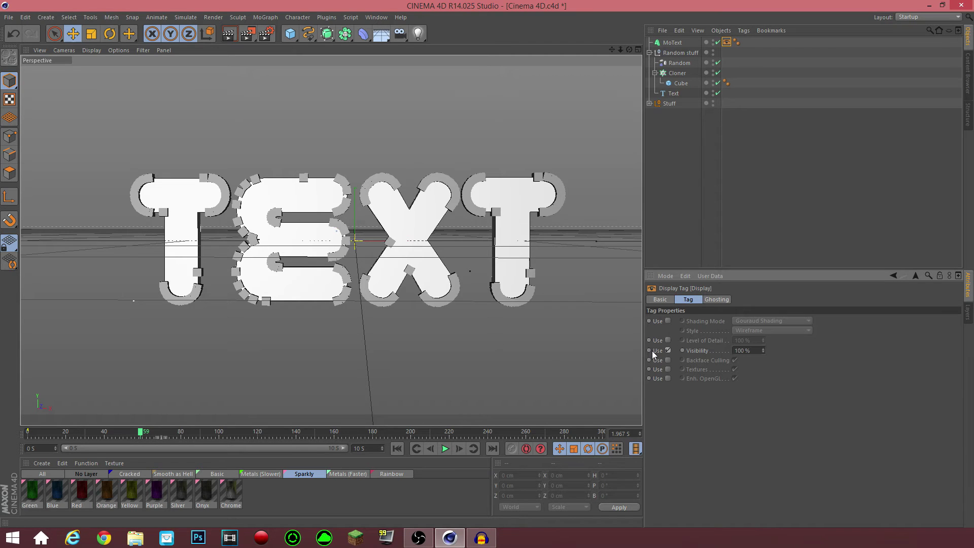
click(649, 351)
Set the Display tag's visibility to 0% at frame 60 and keyframe its Use option there
click(458, 449)
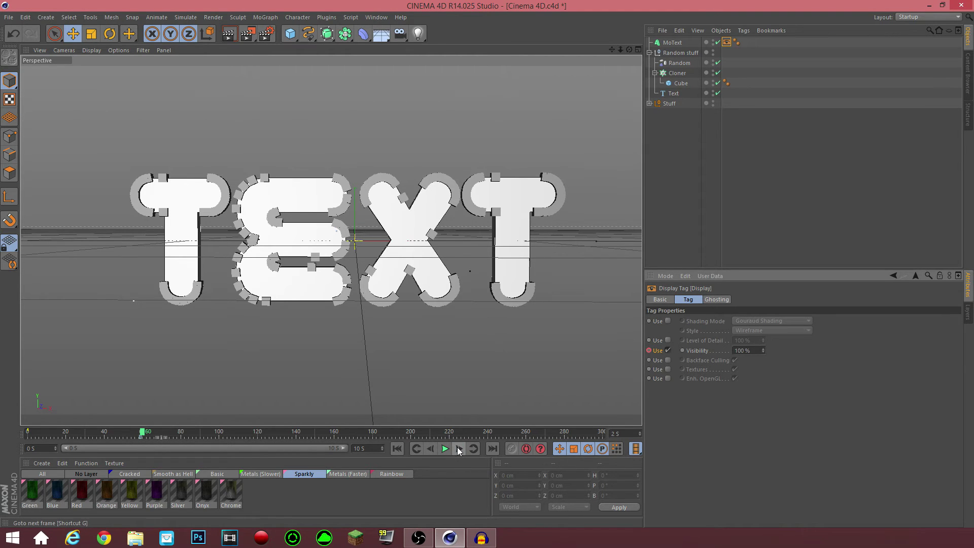
drag(756, 351, 688, 353)
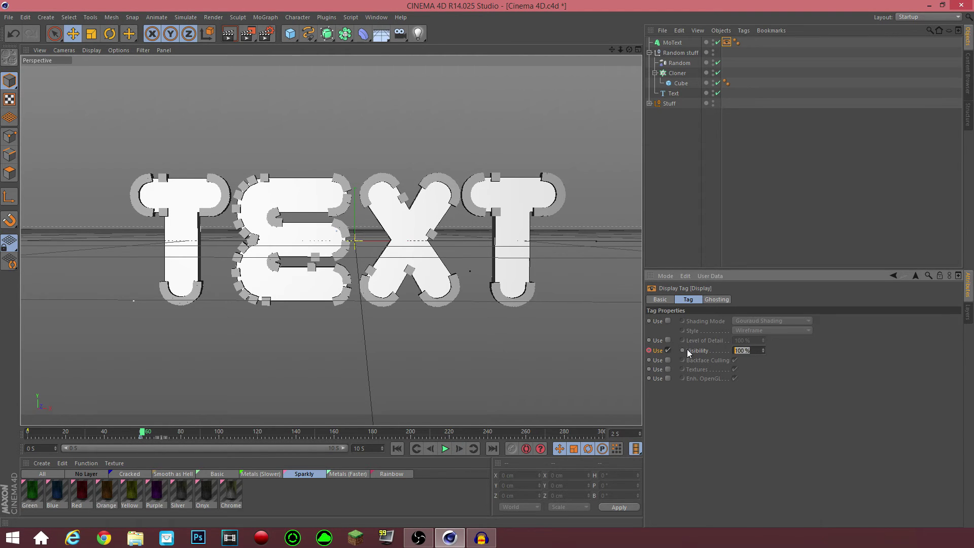
text(0)
key(Return)
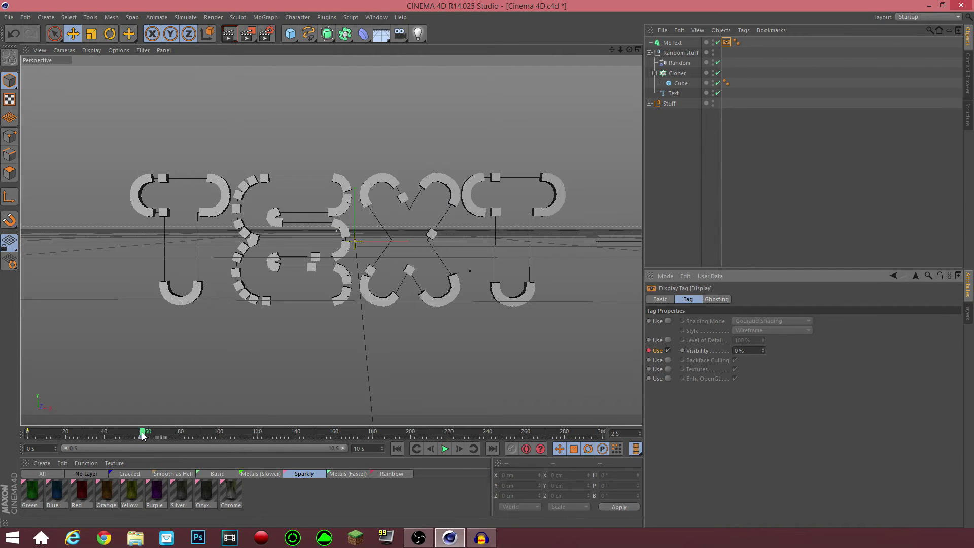
Try setting the MoText's Display tag visibility to 100% at frame 59 with its Use option keyframed
mouse_move(143, 435)
mouse_down()
mouse_move(37, 435)
mouse_move(141, 439)
mouse_up()
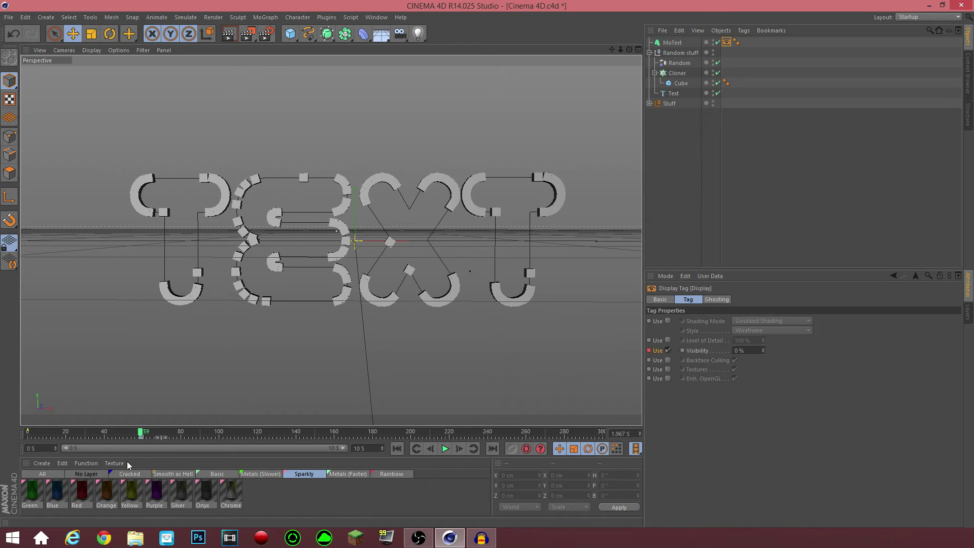
click(742, 349)
text(100)
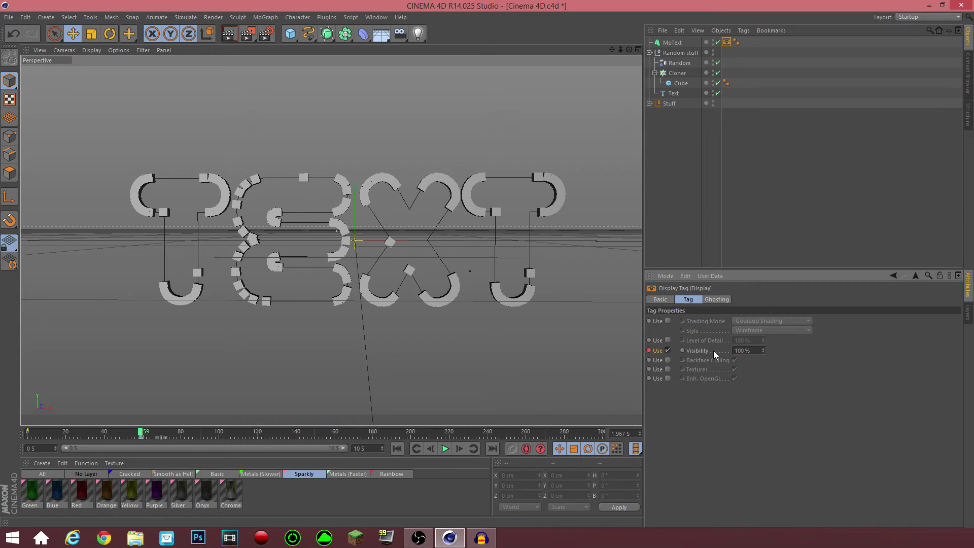
key(Return)
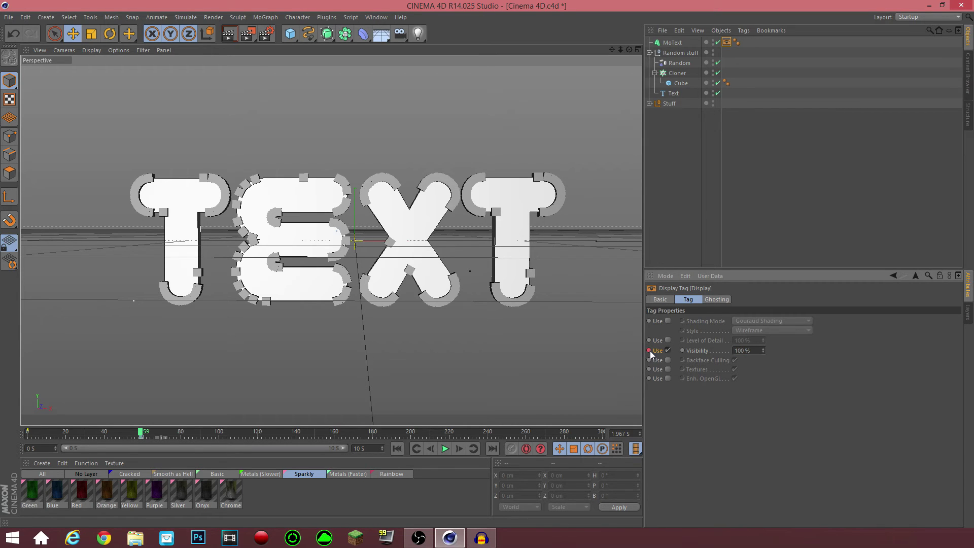
drag(142, 433, 144, 439)
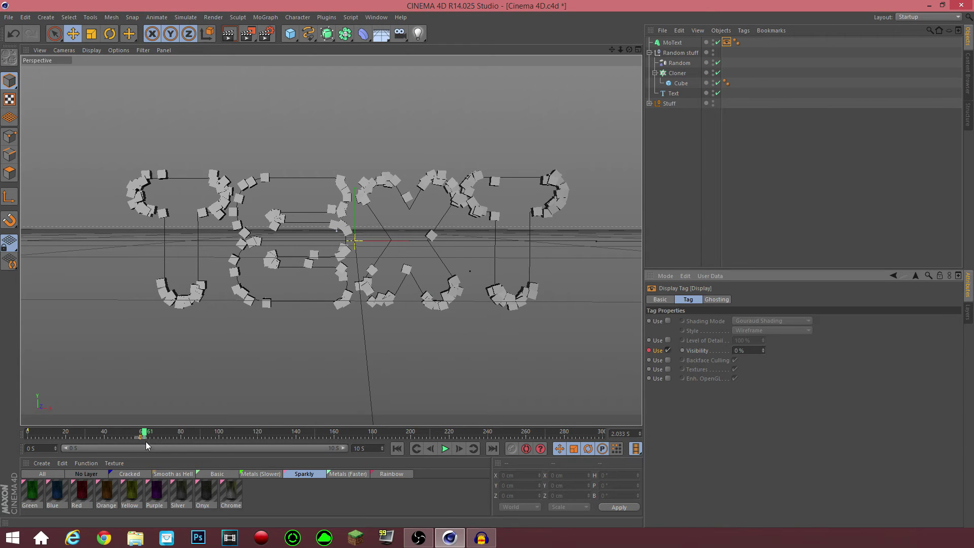
Remove the Use option's keyframes at frames 59 and 60 from the Visibility setting of the MoText's Display tag
click(144, 436)
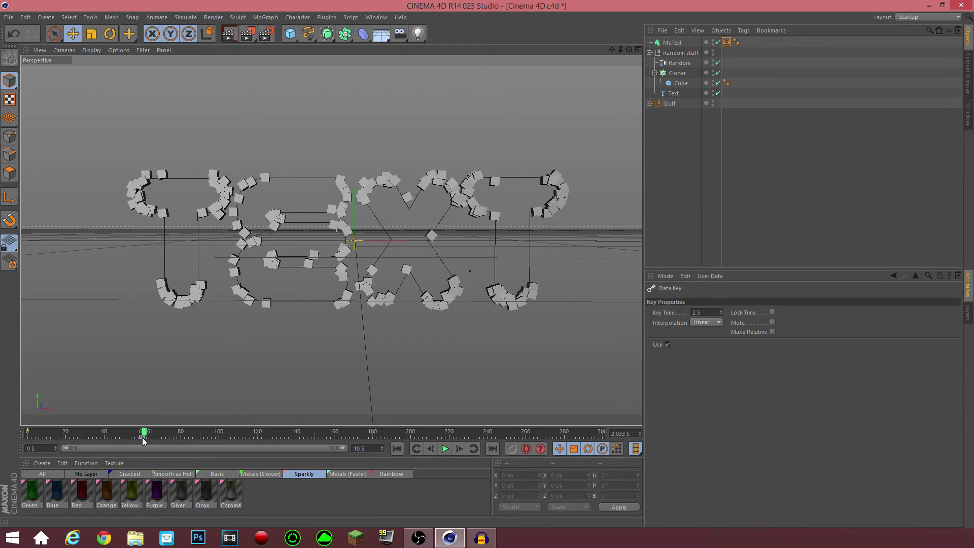
click(141, 434)
click(142, 435)
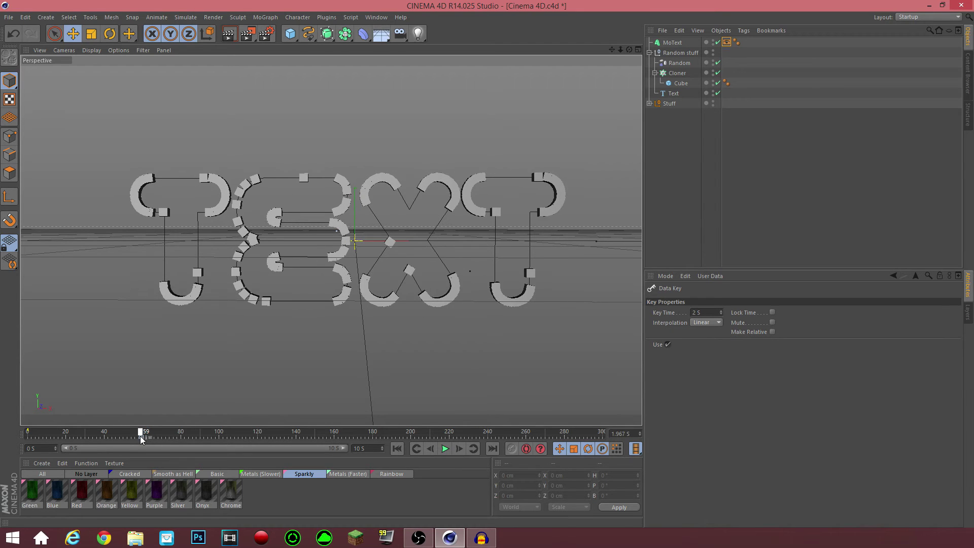
click(727, 42)
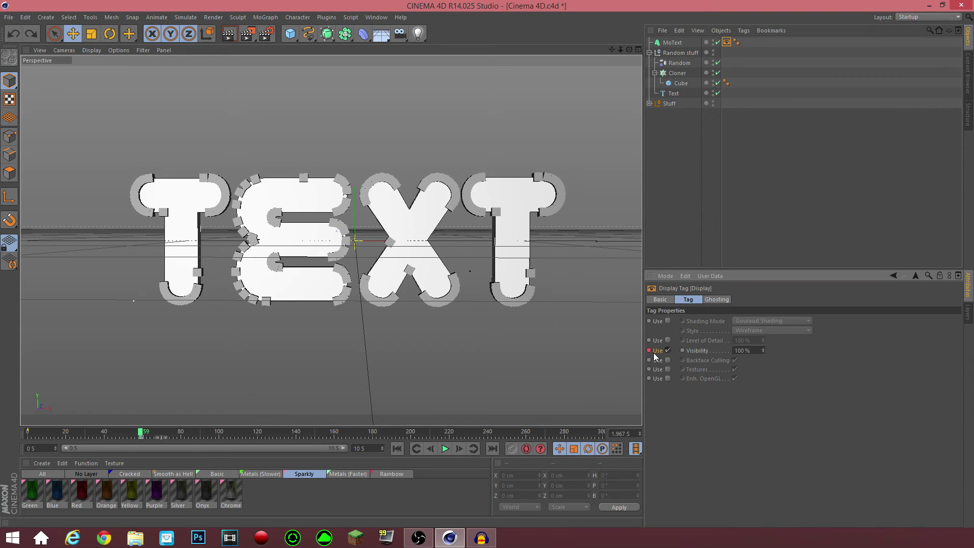
click(657, 351)
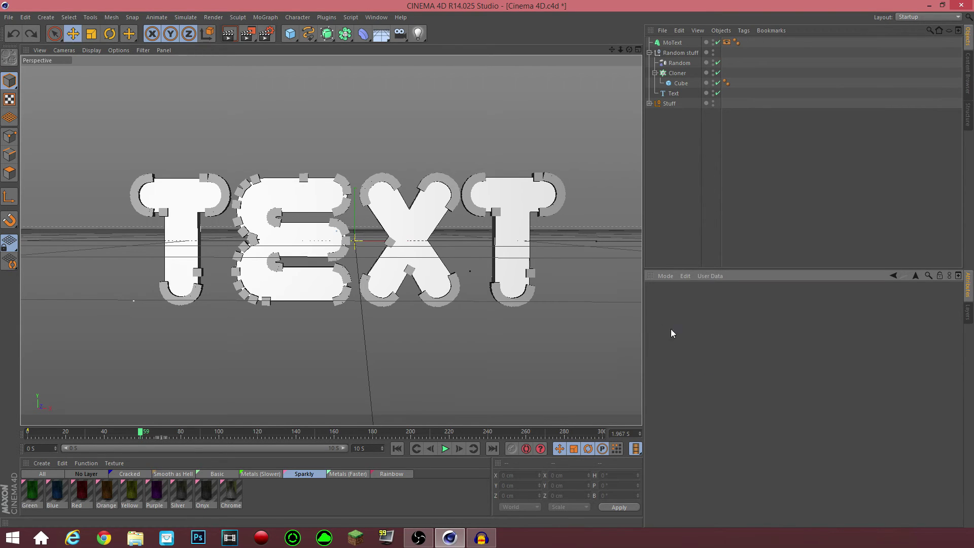
click(728, 41)
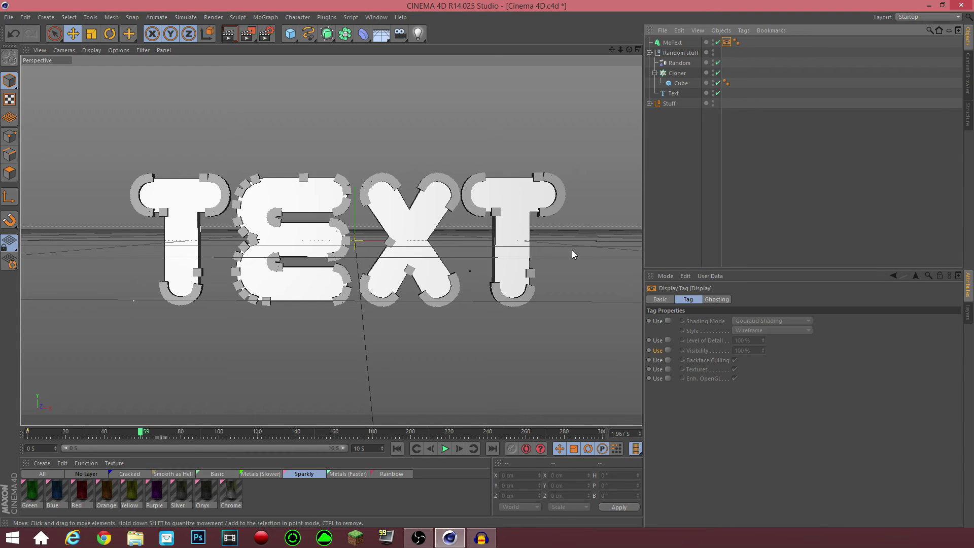
Enable Visibility in the MoText's Display tag and keyframe the Visibility value at 100% on frame 59
click(668, 351)
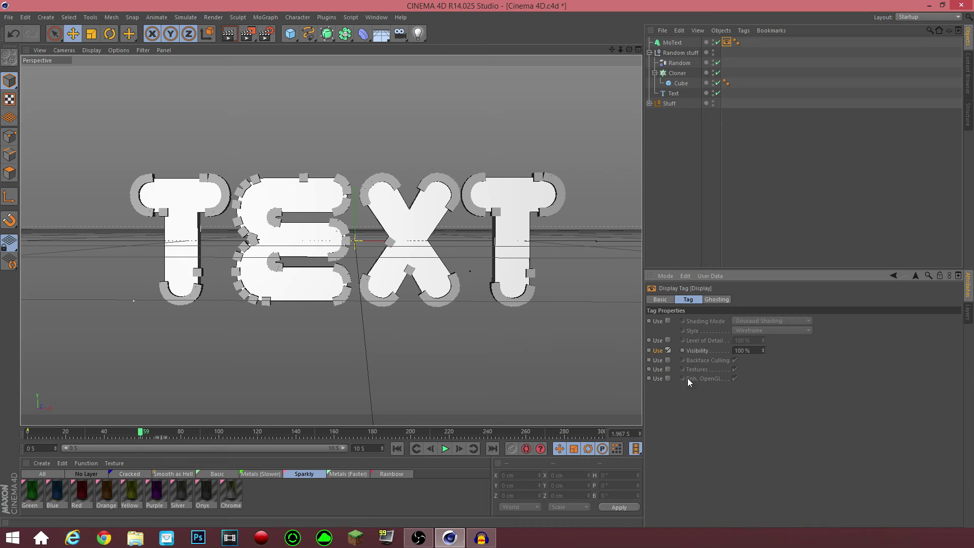
click(755, 350)
click(361, 463)
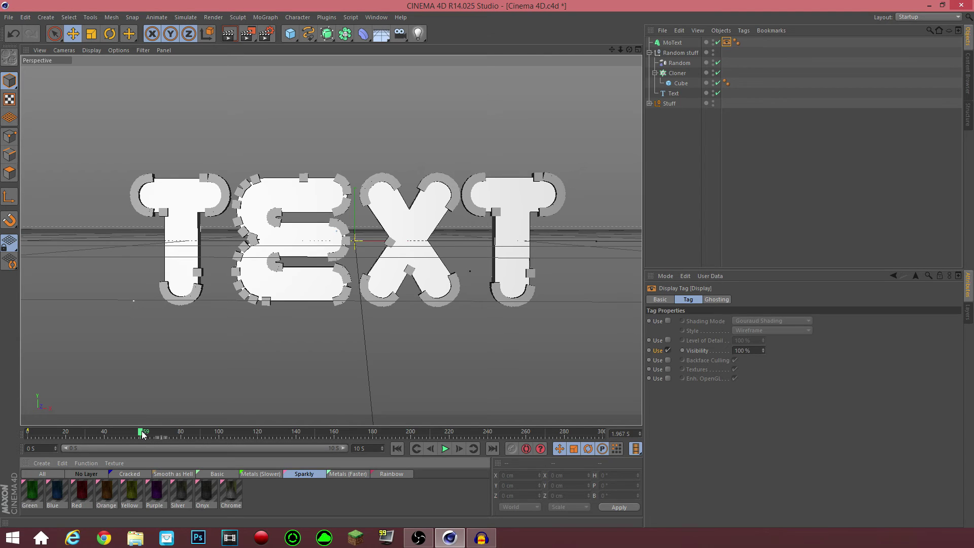
drag(143, 433, 141, 432)
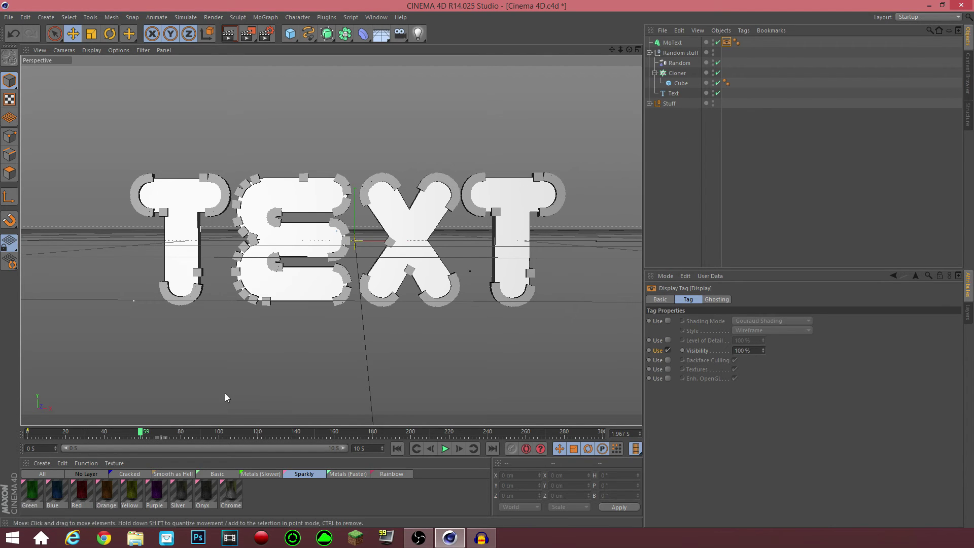
click(683, 352)
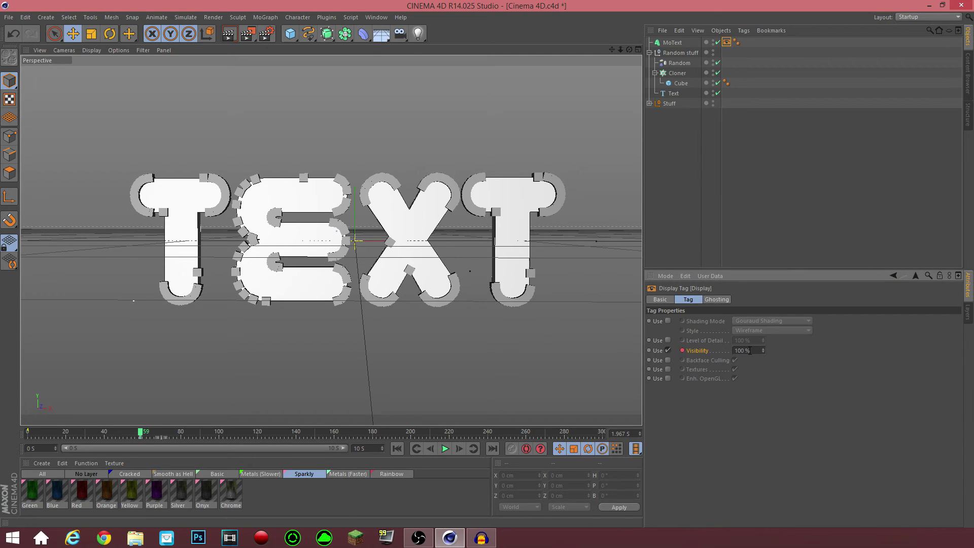
Keyframe the MoText's Display tag visibility at 0% on frame 60 and preview the animation from near its start
click(459, 449)
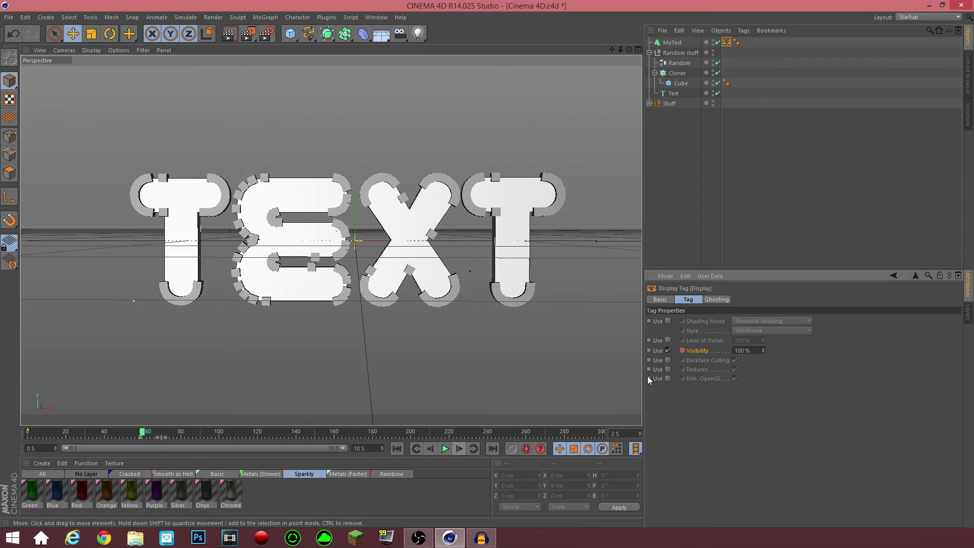
drag(755, 351, 730, 351)
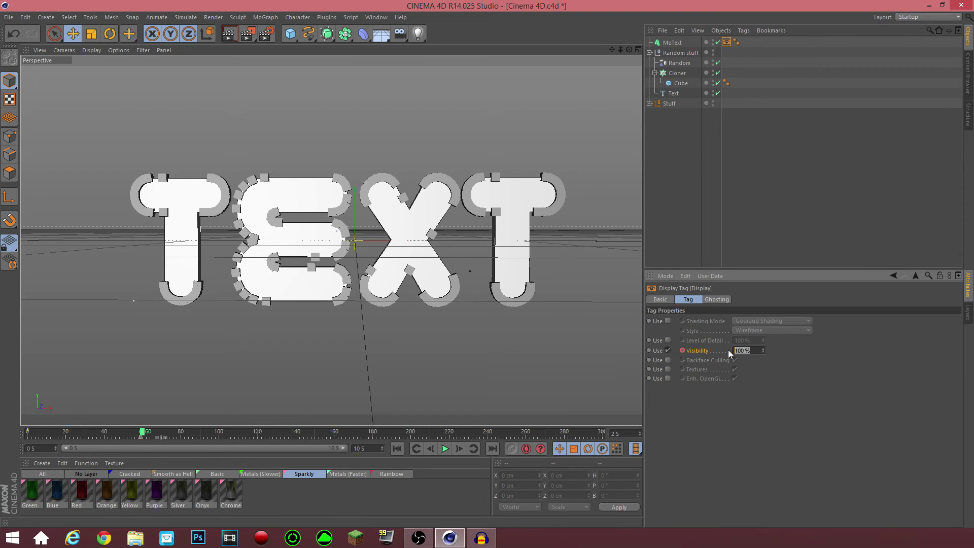
text(0)
key(Return)
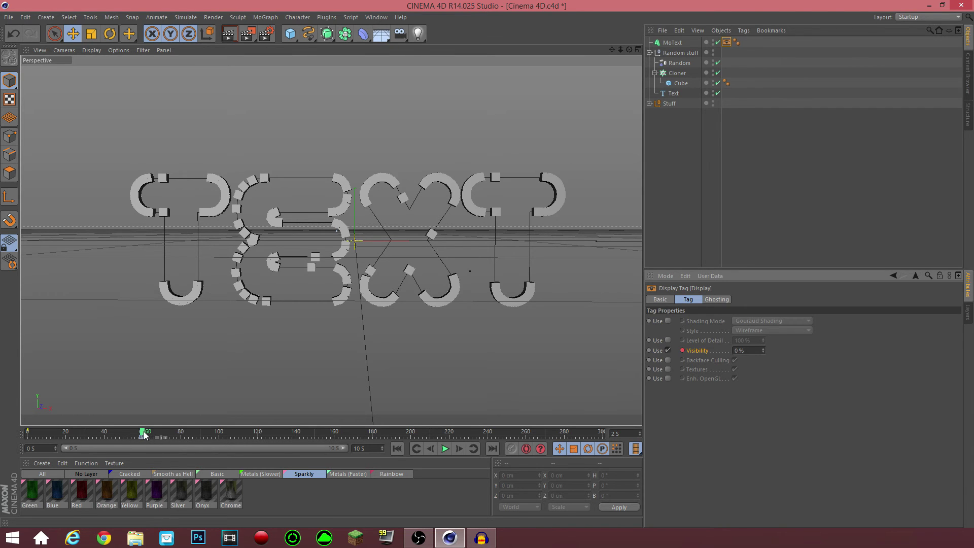
drag(144, 435, 38, 435)
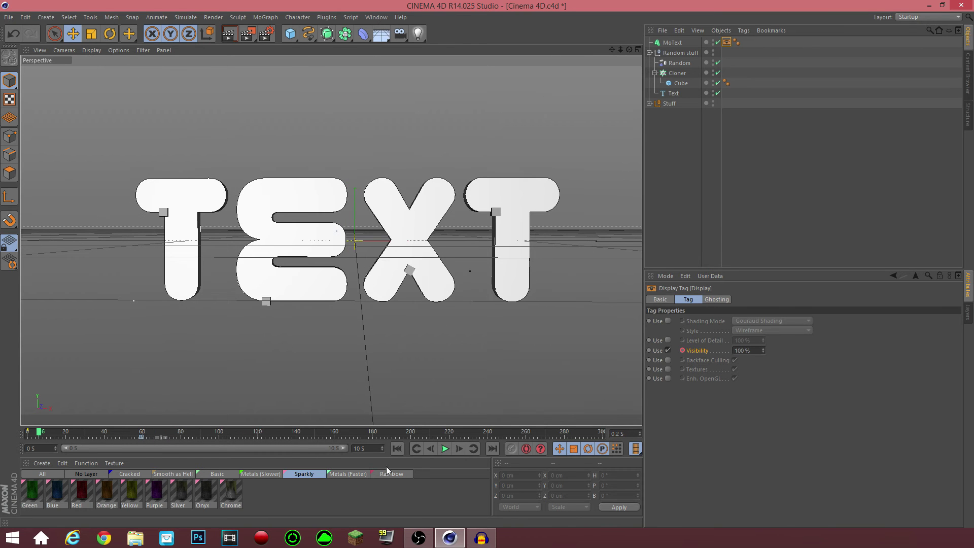
click(445, 449)
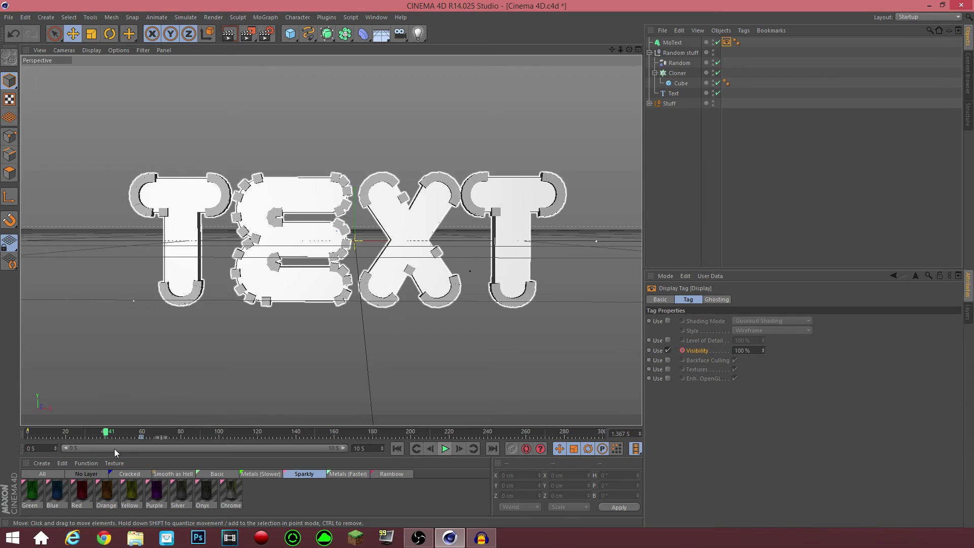
drag(105, 432, 75, 431)
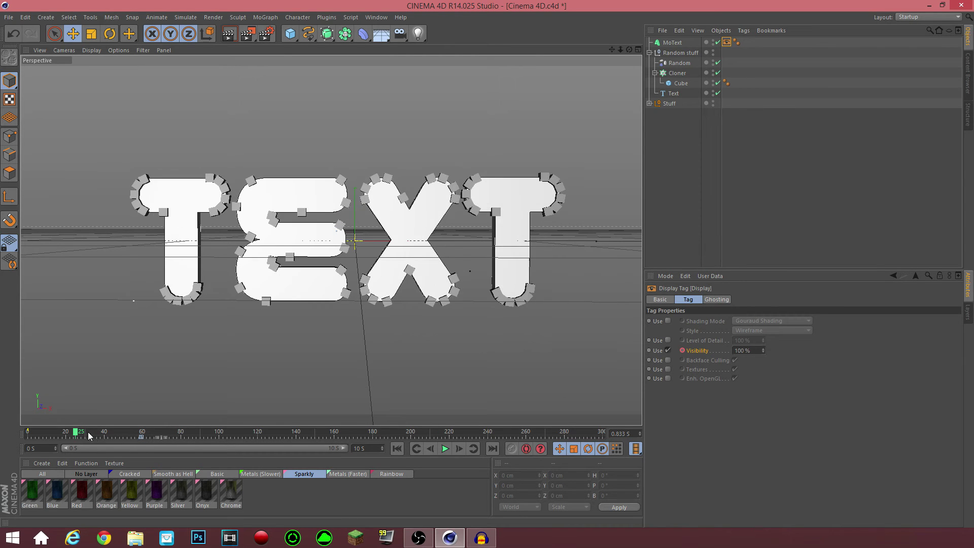
Return to frame 59 and add a Cinema 4D Display tag to the Random stuff null
drag(78, 435, 141, 433)
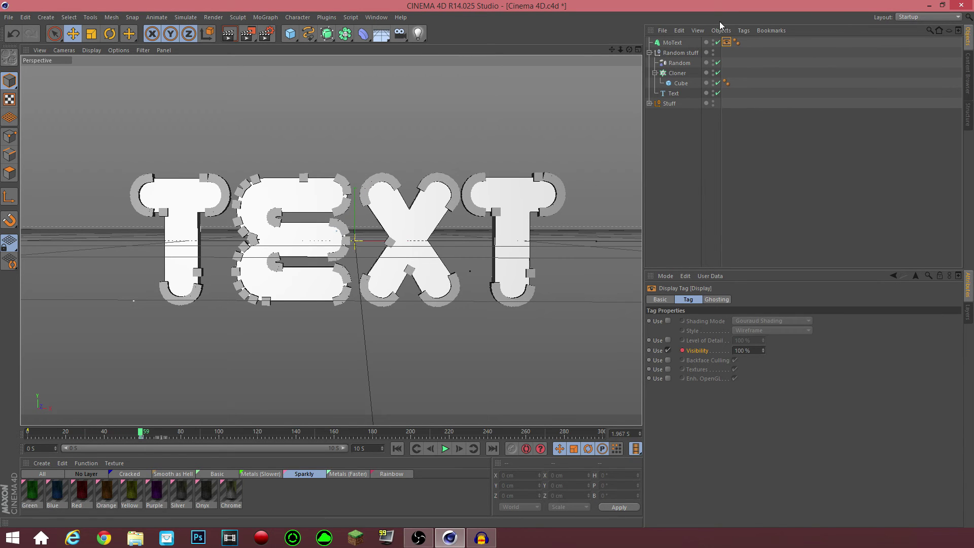
click(651, 53)
right_click(670, 55)
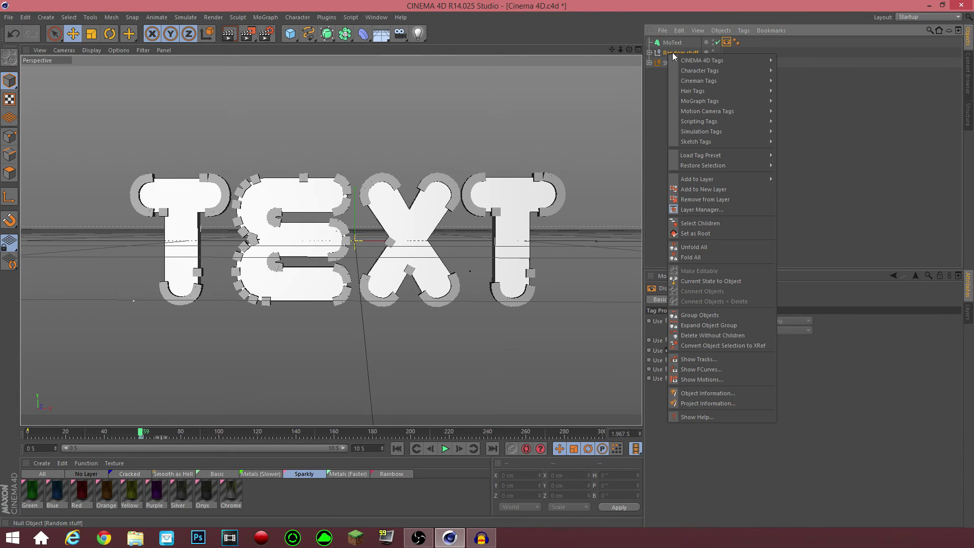
mouse_move(705, 60)
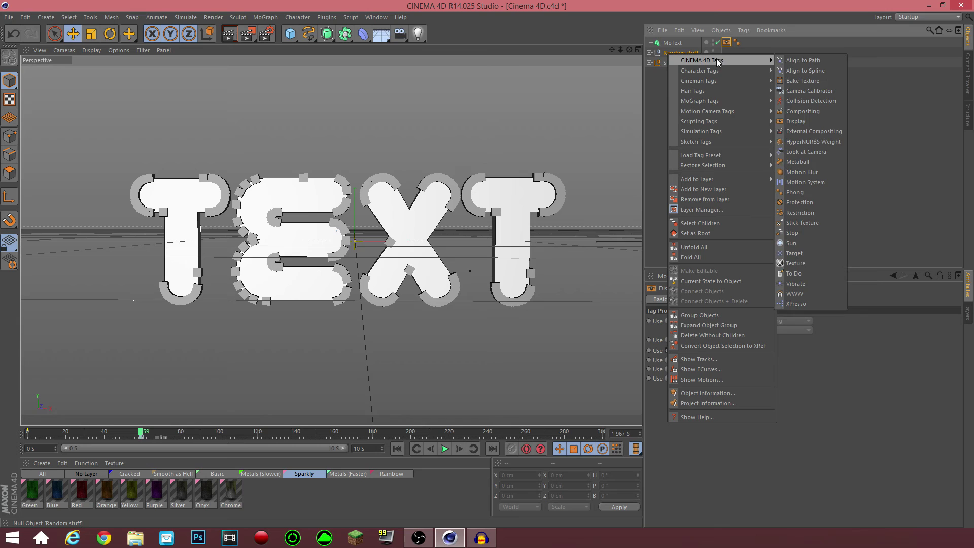
click(805, 120)
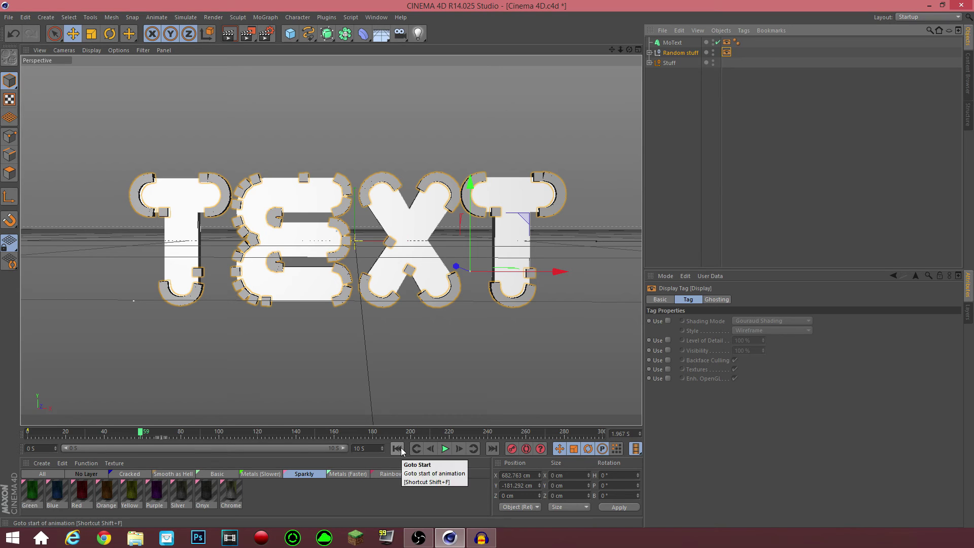
Enable Visibility in the Random stuff null's Display tag and keyframe it at 0% on frame 59
click(669, 351)
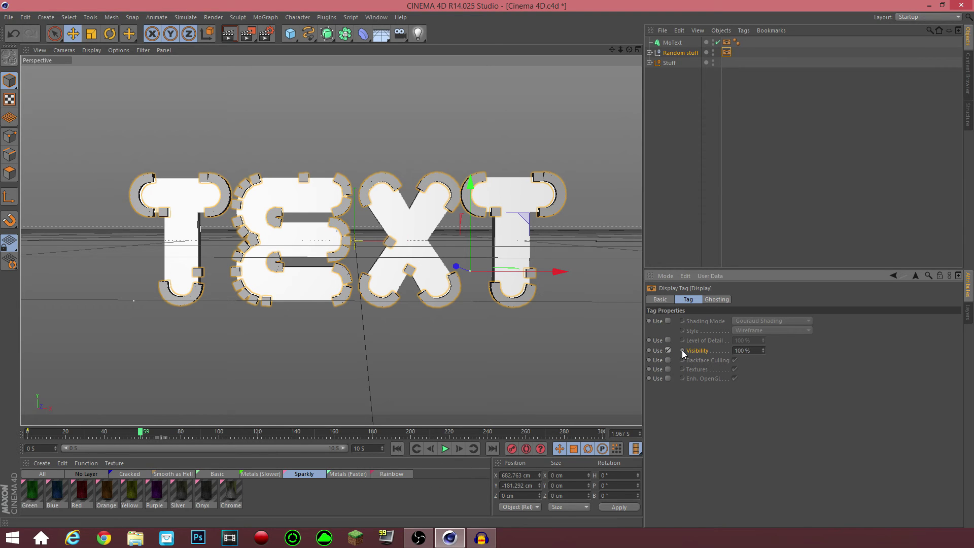
key(Tab)
text(0)
key(Return)
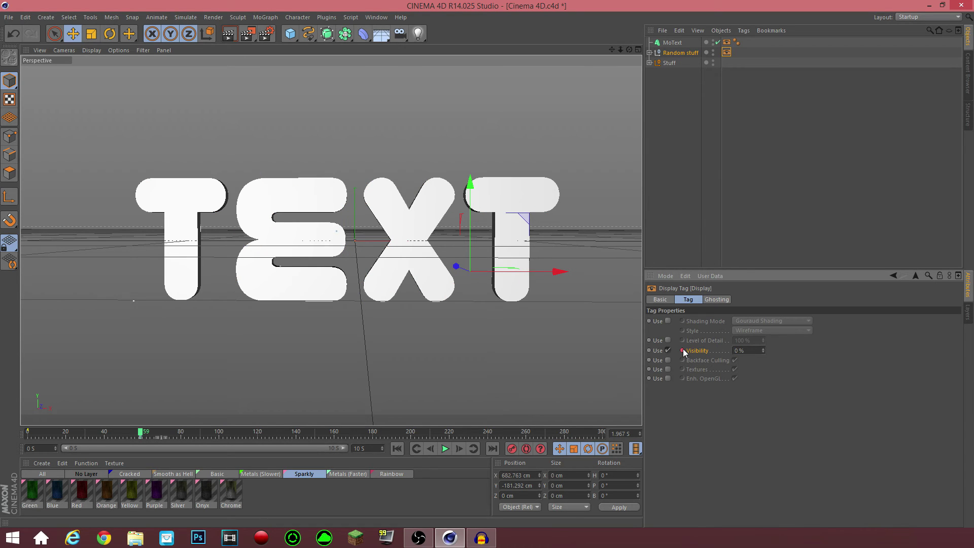
Keyframe the Random stuff null's Display tag visibility at 100% on frame 60 and play the animation from near its start
click(454, 452)
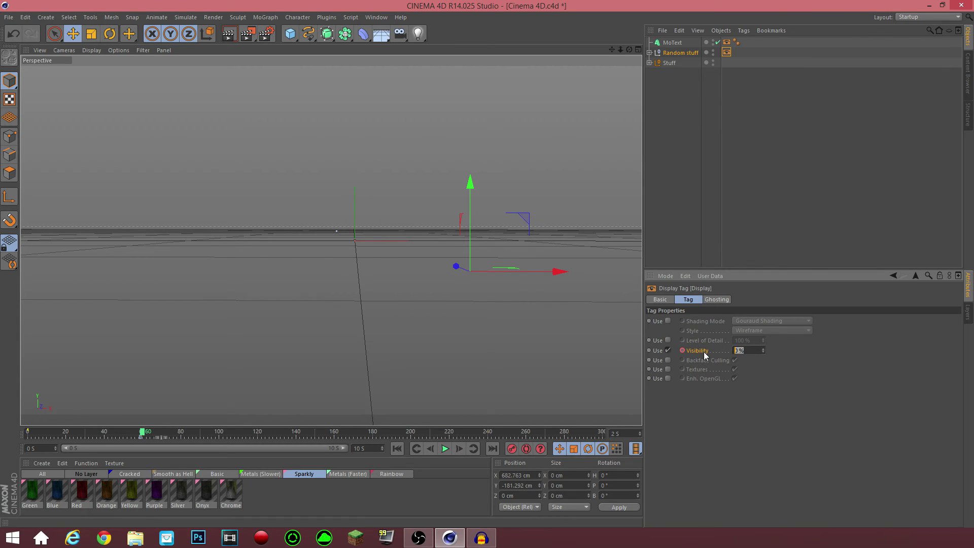
key(Return)
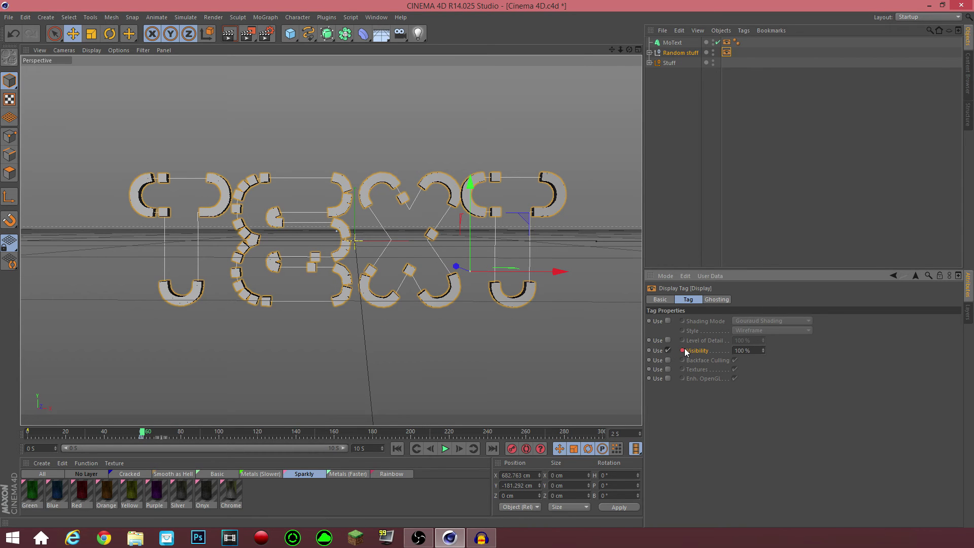
drag(149, 435, 40, 435)
click(445, 448)
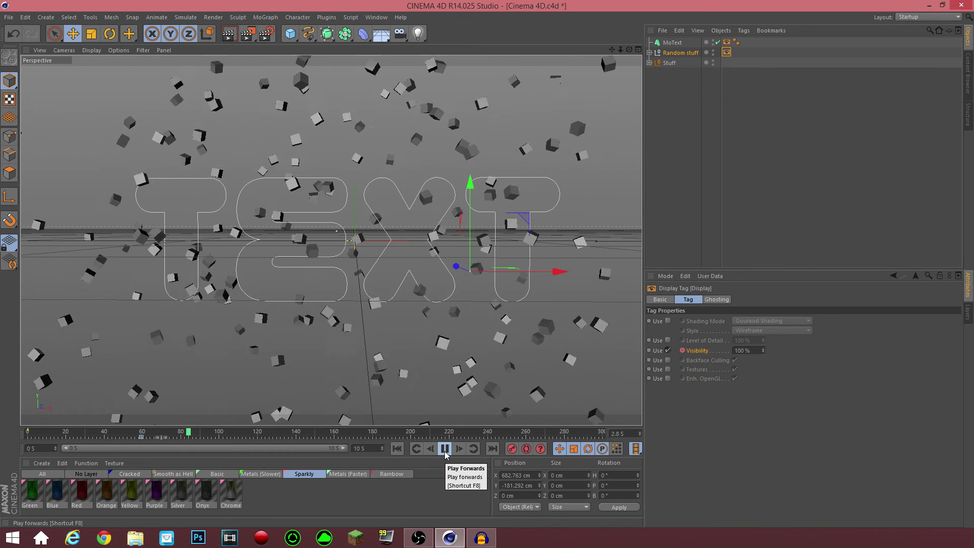
click(445, 452)
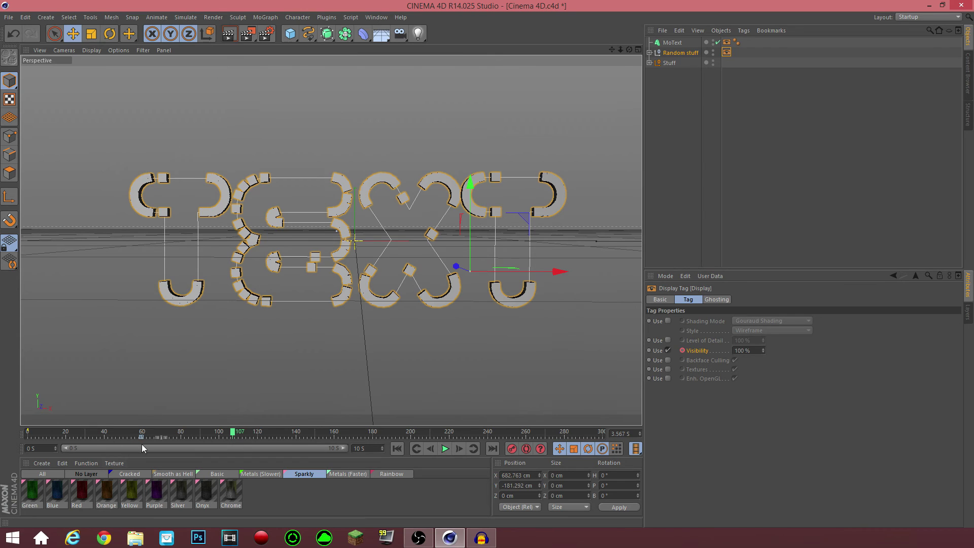
click(677, 46)
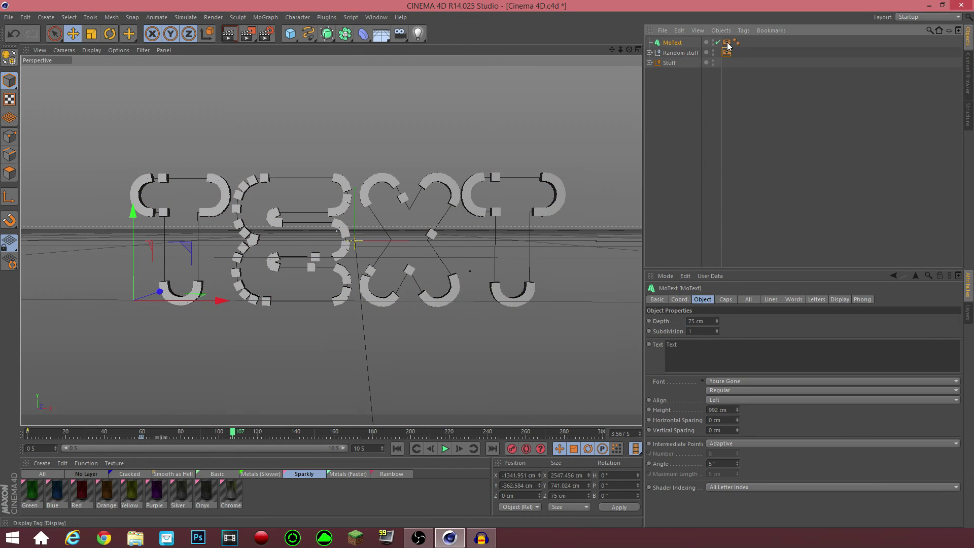
click(727, 43)
click(765, 61)
click(727, 42)
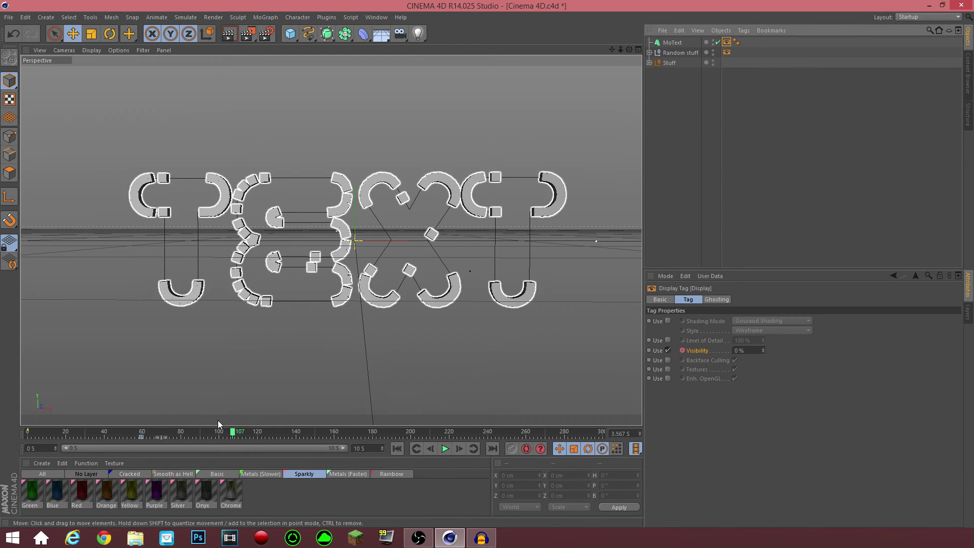
click(242, 431)
drag(242, 430, 252, 432)
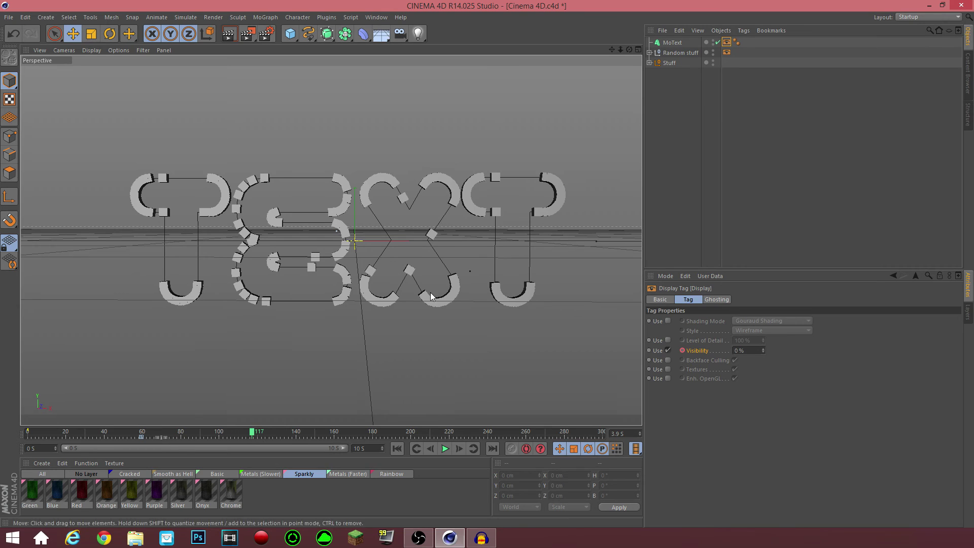
Expand the Random stuff null, select its Random effector and move to the effector's last keyframe at frame 97
click(674, 52)
click(649, 53)
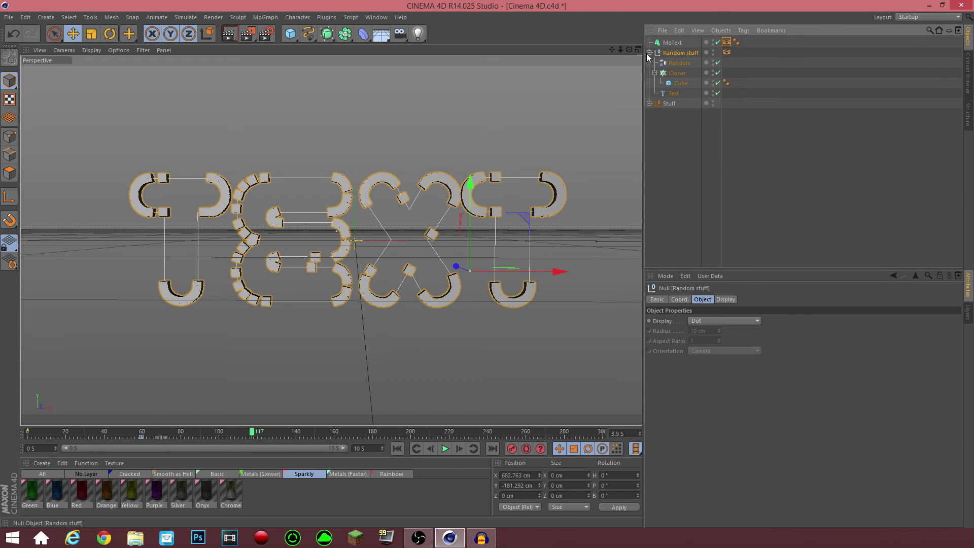
click(679, 63)
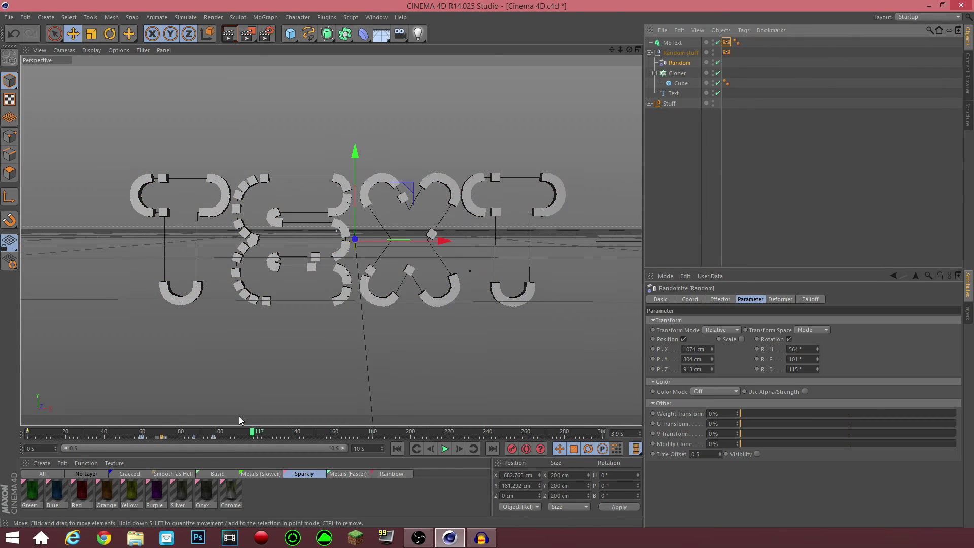
mouse_move(214, 433)
mouse_down()
mouse_move(193, 434)
mouse_move(215, 437)
mouse_up()
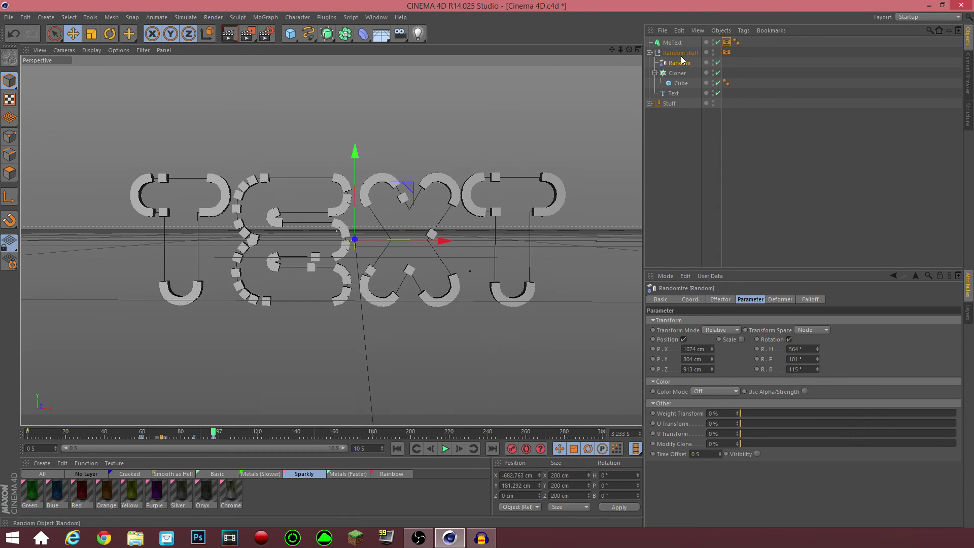
Keyframe the MoText's Display tag visibility at 0% on frame 96 and at 100% on frame 97
click(727, 43)
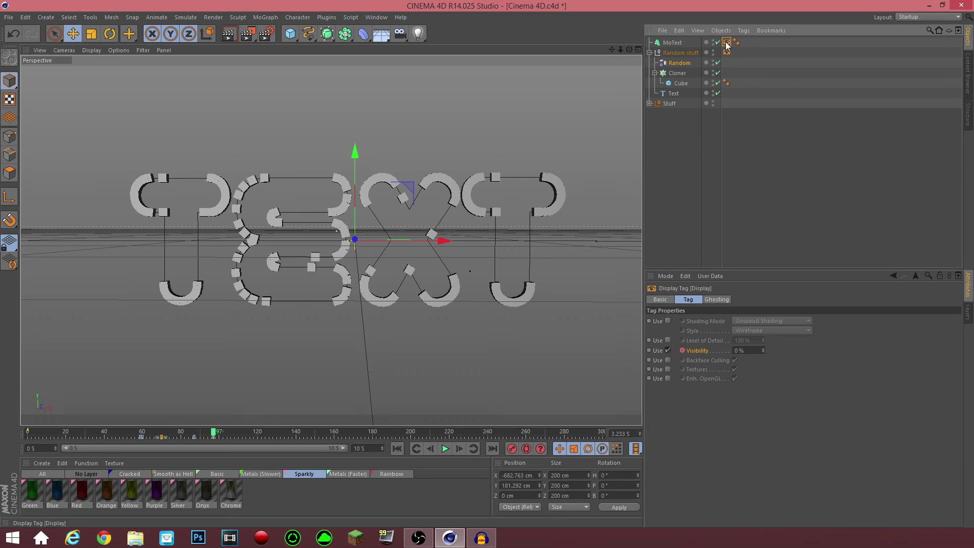
click(727, 43)
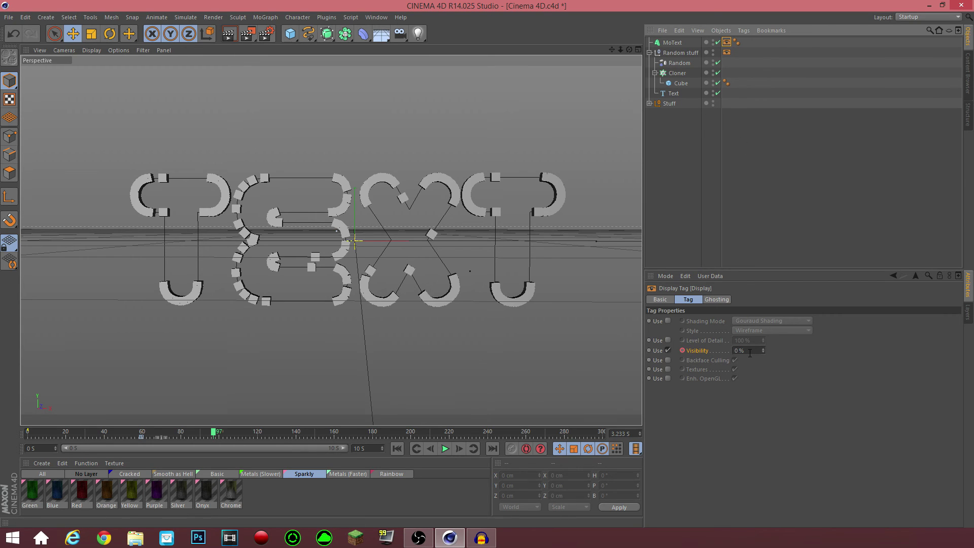
click(430, 449)
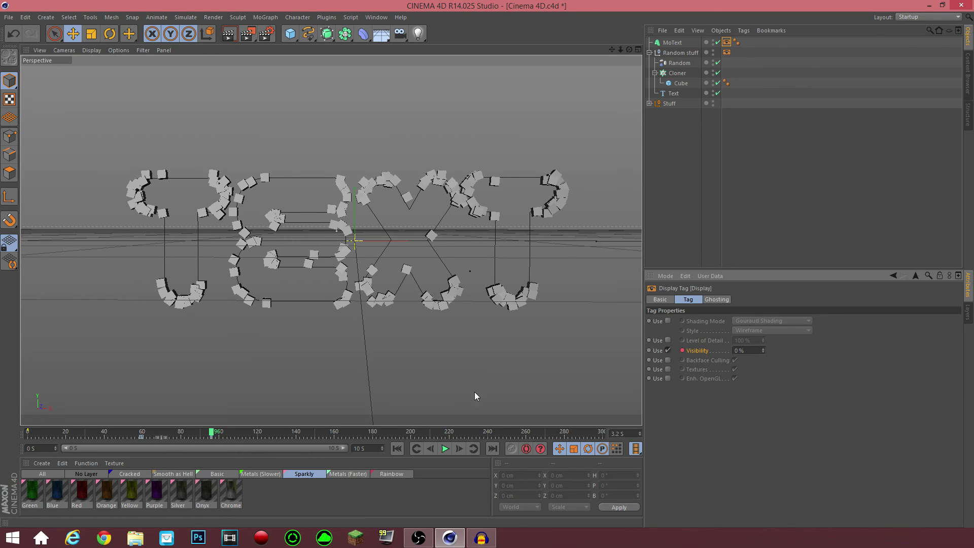
click(460, 448)
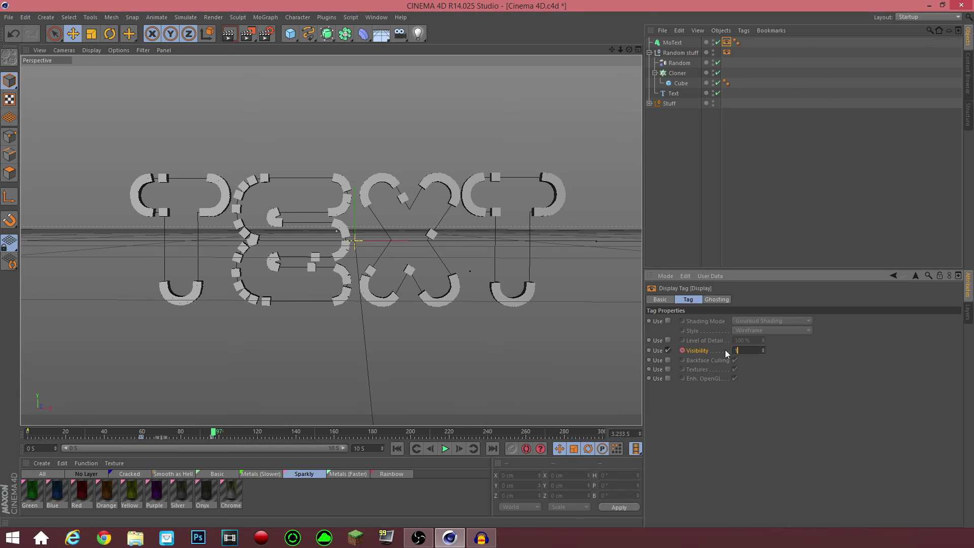
key(Return)
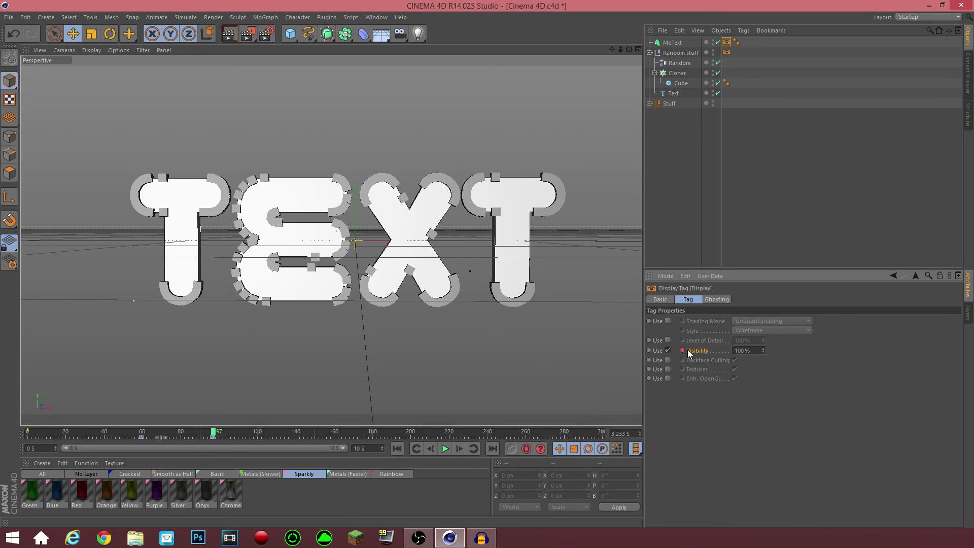
Keyframe the Random stuff null's Display tag visibility at 100% on frame 96 and at 0% on frame 97
mouse_move(222, 435)
mouse_down()
mouse_move(105, 431)
mouse_move(245, 442)
mouse_move(135, 445)
mouse_move(226, 451)
mouse_move(197, 437)
mouse_move(213, 436)
mouse_up()
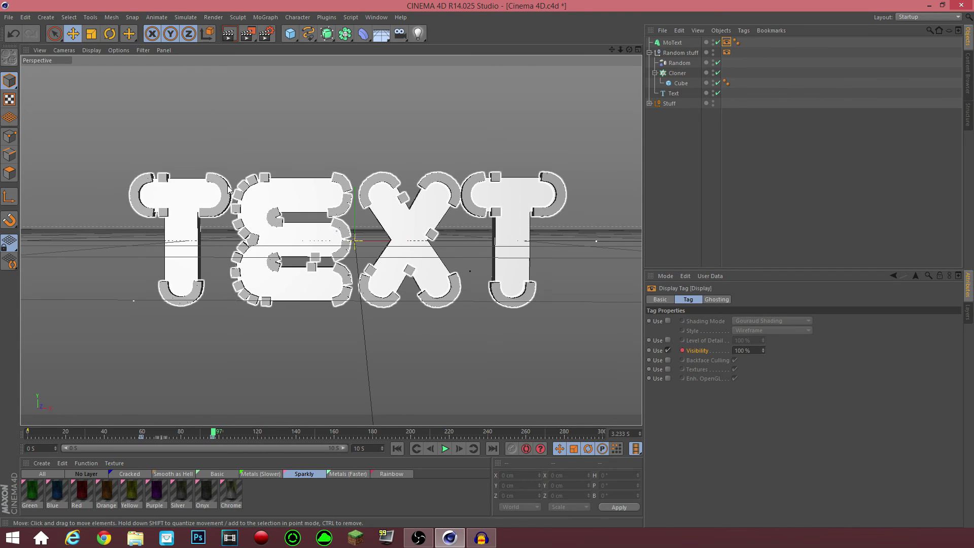
click(212, 435)
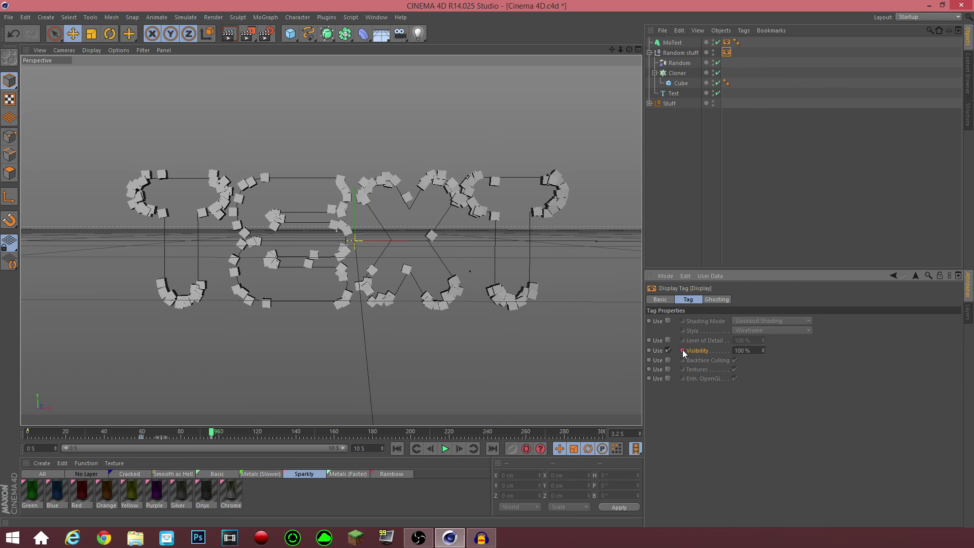
click(459, 449)
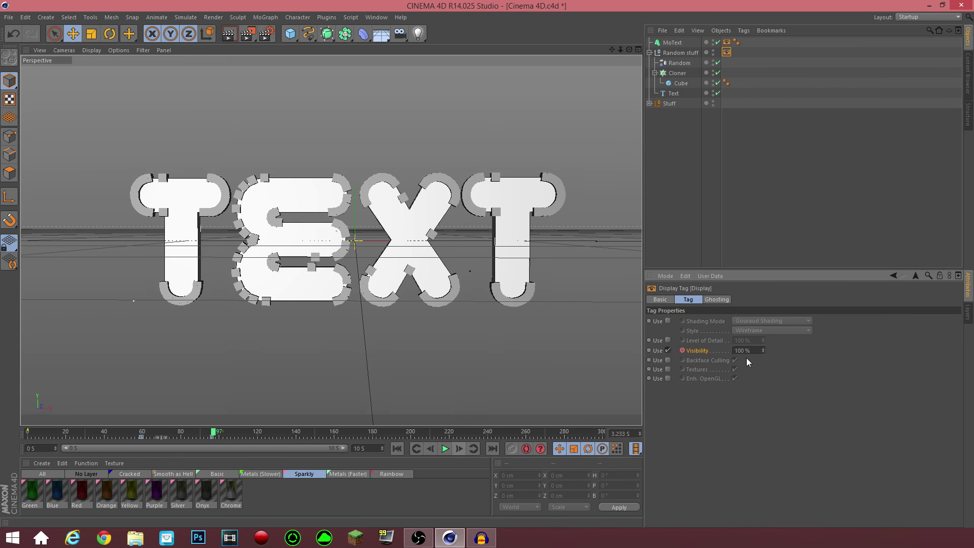
text(0)
key(Return)
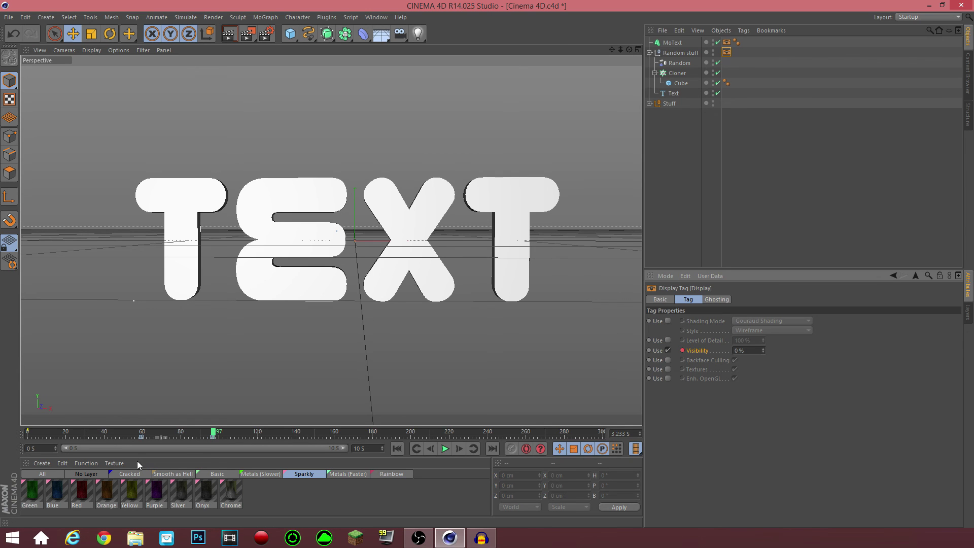
Play the animation from frame 0 to check the visibility swaps, stop it and return to about frame 118
drag(212, 434, 2, 419)
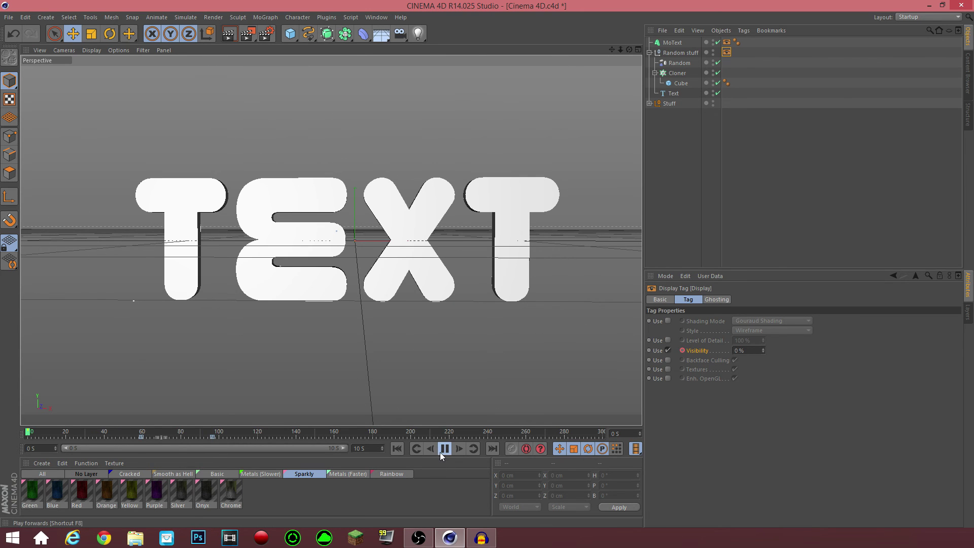
click(445, 449)
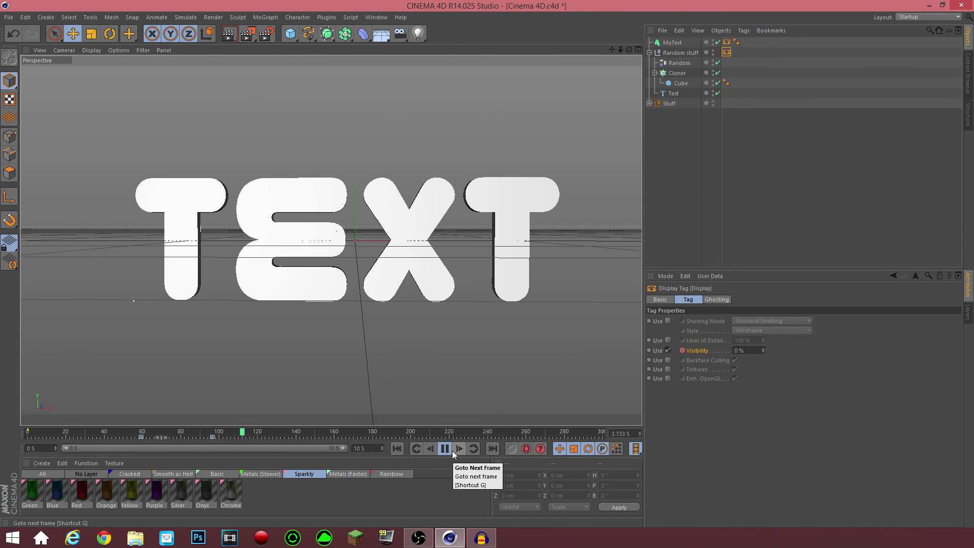
click(451, 450)
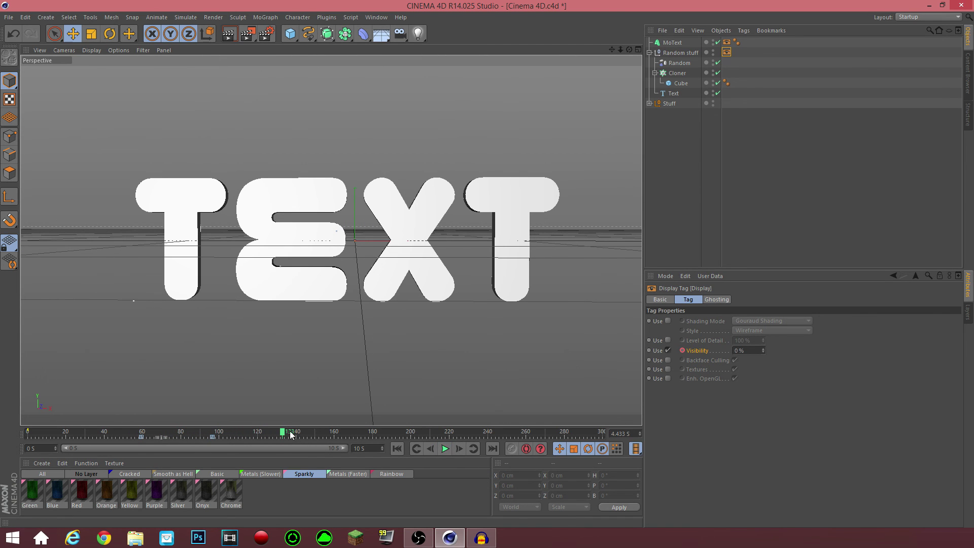
drag(253, 437, 240, 420)
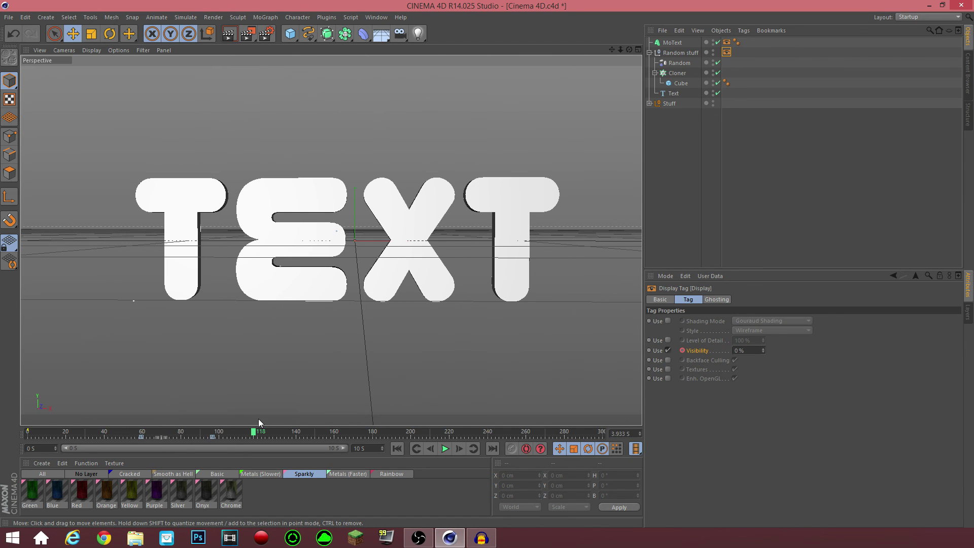